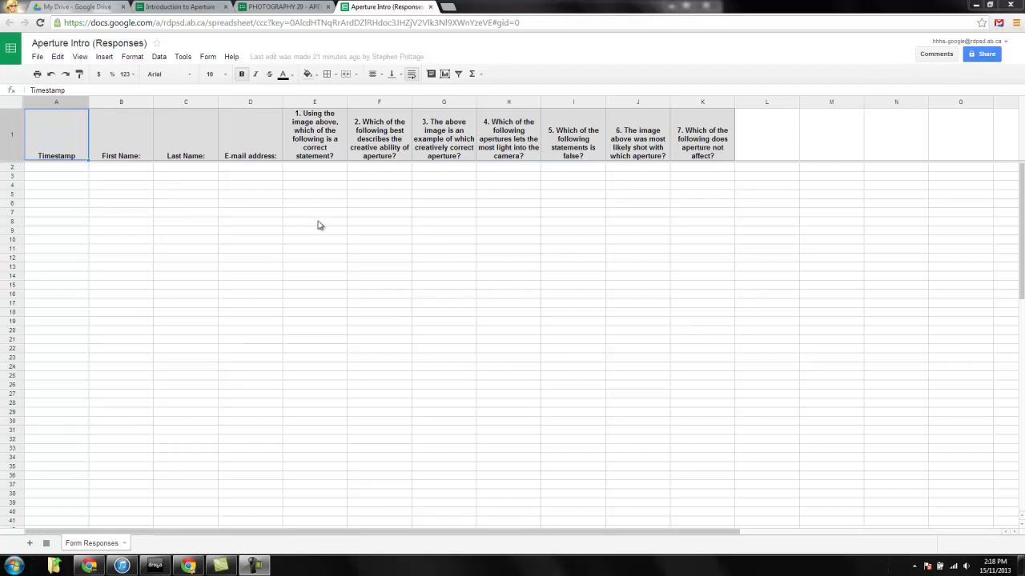
- Review the filled-in answers of the PHOTOGRAPHY 20 - APERTURE QUIZ form and submit the response
click(272, 6)
scroll(329, 270, up, 2)
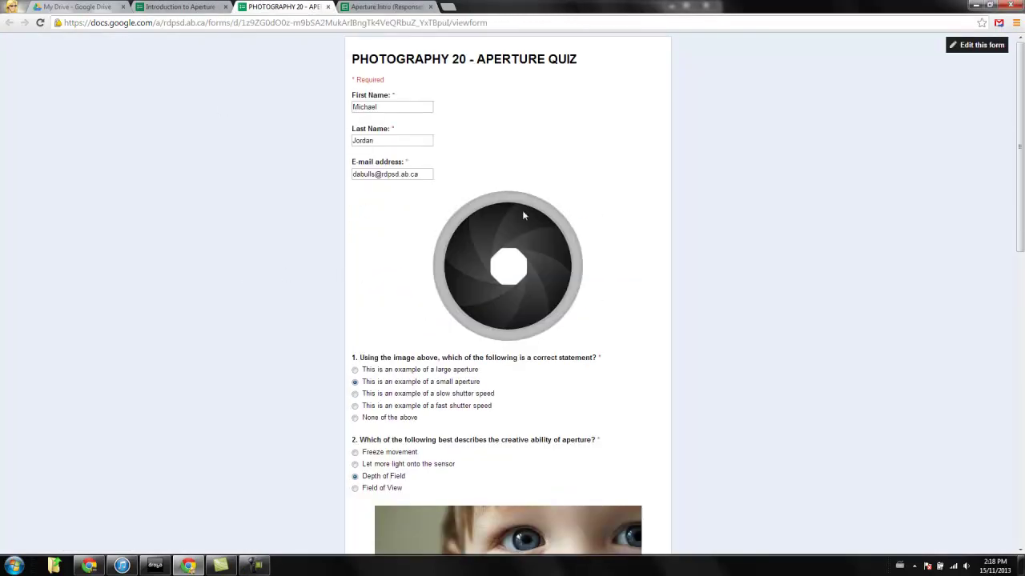
scroll(333, 276, down, 3)
scroll(335, 283, down, 3)
scroll(284, 412, down, 3)
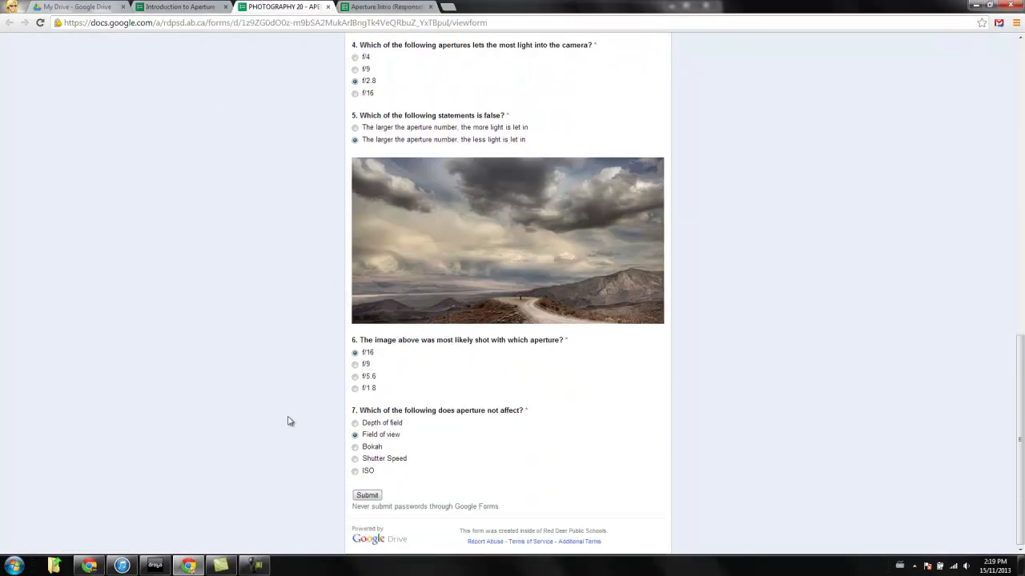
scroll(400, 421, up, 3)
scroll(298, 355, down, 3)
click(367, 496)
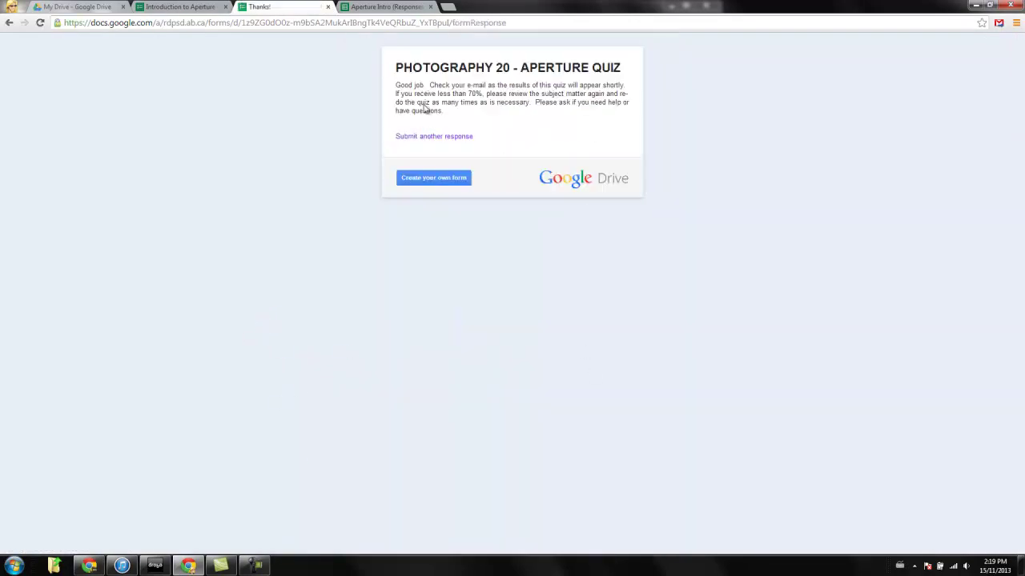
- In the Aperture Intro responses sheet, enter Question1 and Question2 in L1:M1 and extend the series to Question7 in R1
click(383, 7)
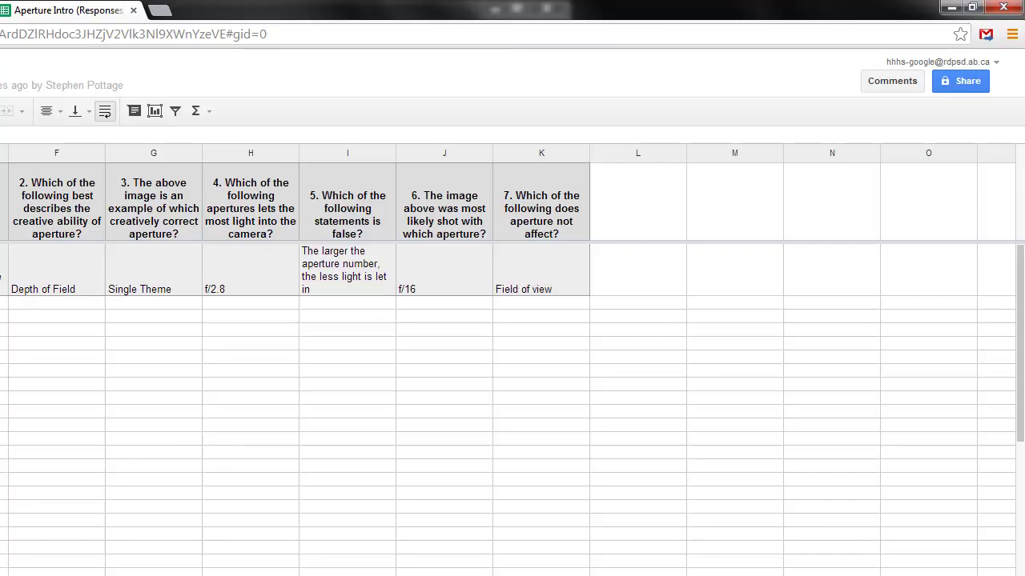
scroll(513, 360, right, 6)
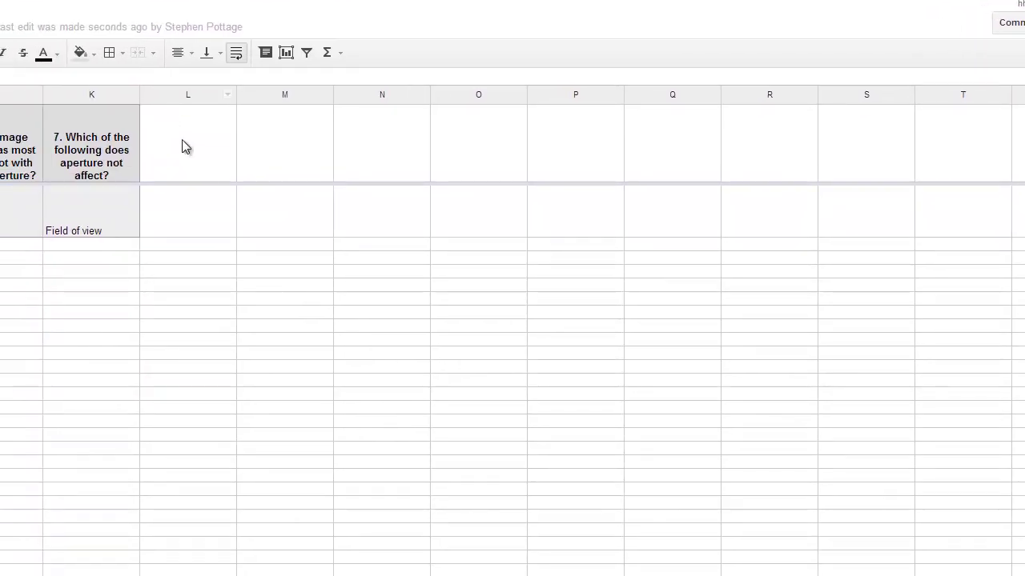
click(182, 146)
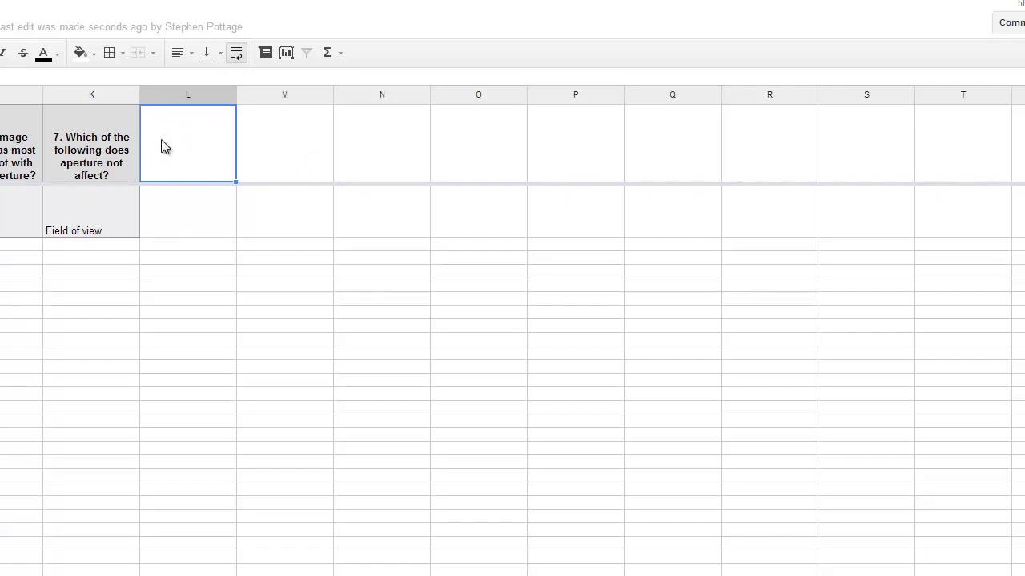
text(Quest)
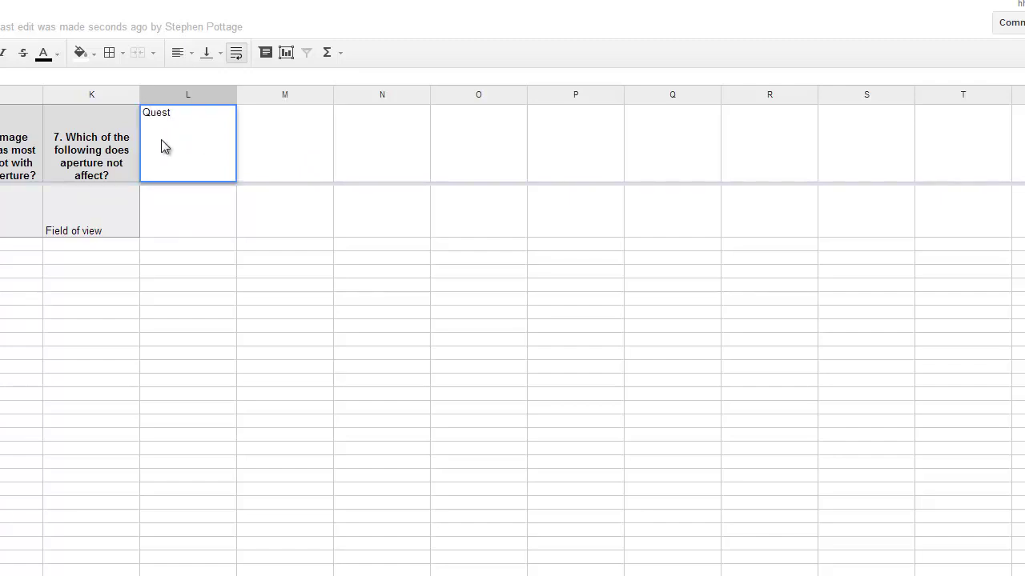
text(ion1)
click(280, 141)
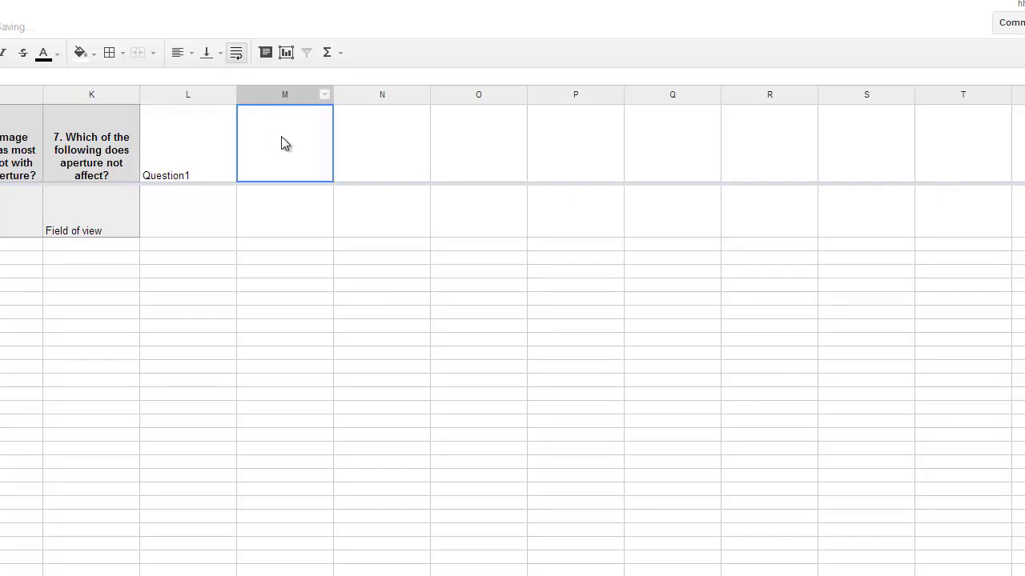
text(Question2)
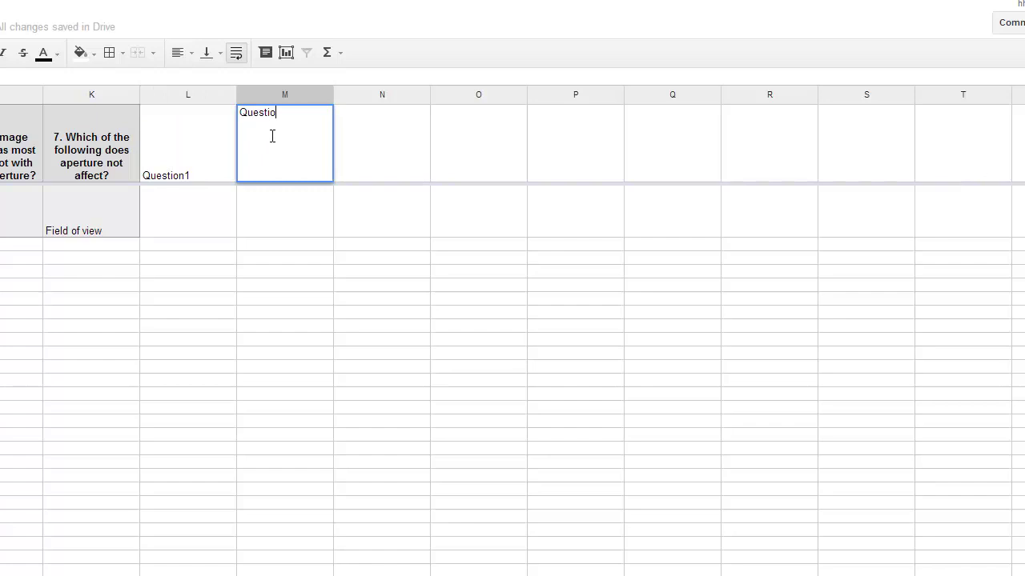
click(405, 163)
drag(216, 142, 460, 179)
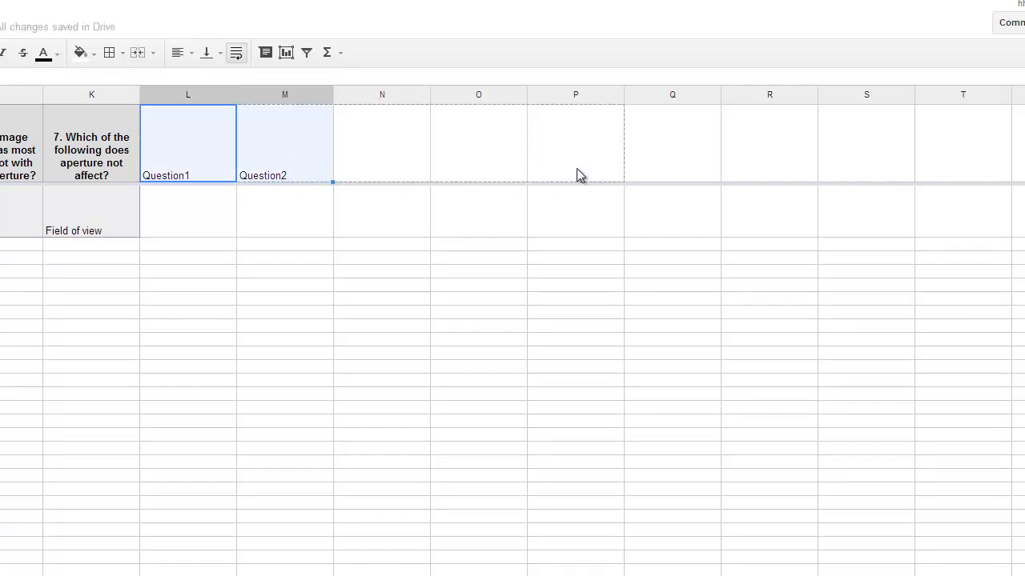
drag(581, 175, 760, 165)
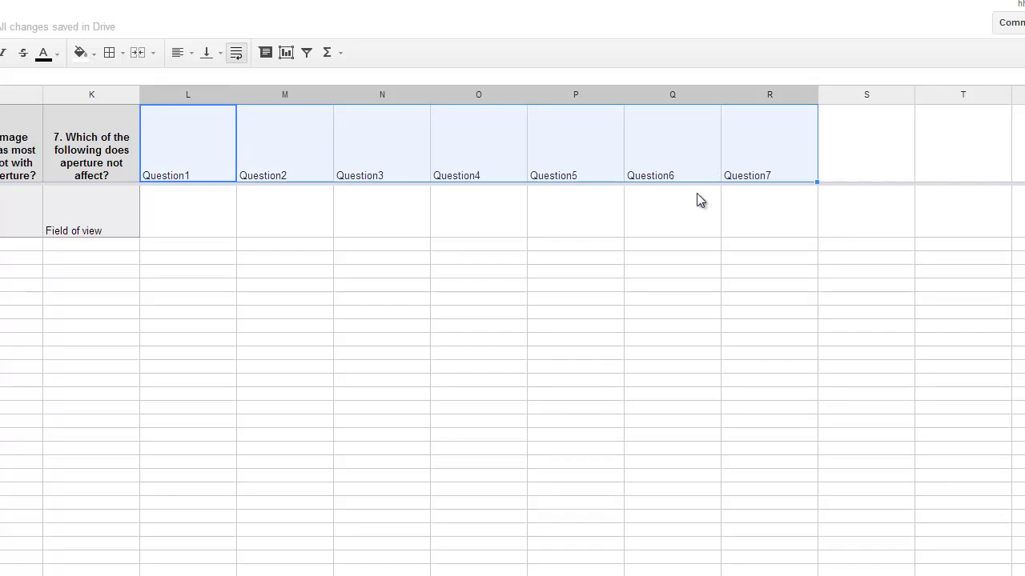
- Fill the Question1 to Question7 heading cells with light blue and centre their text horizontally and vertically
click(77, 56)
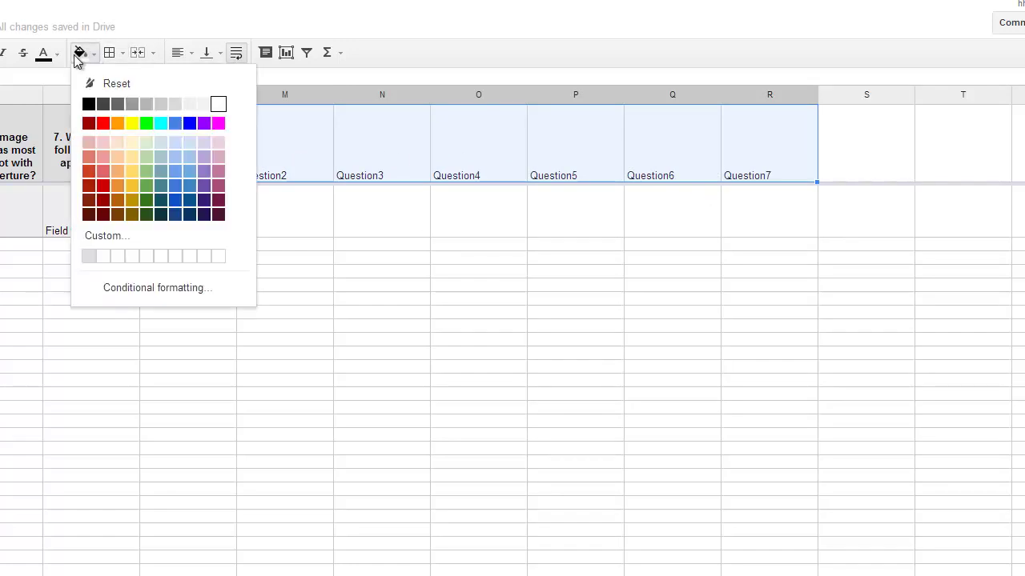
click(190, 143)
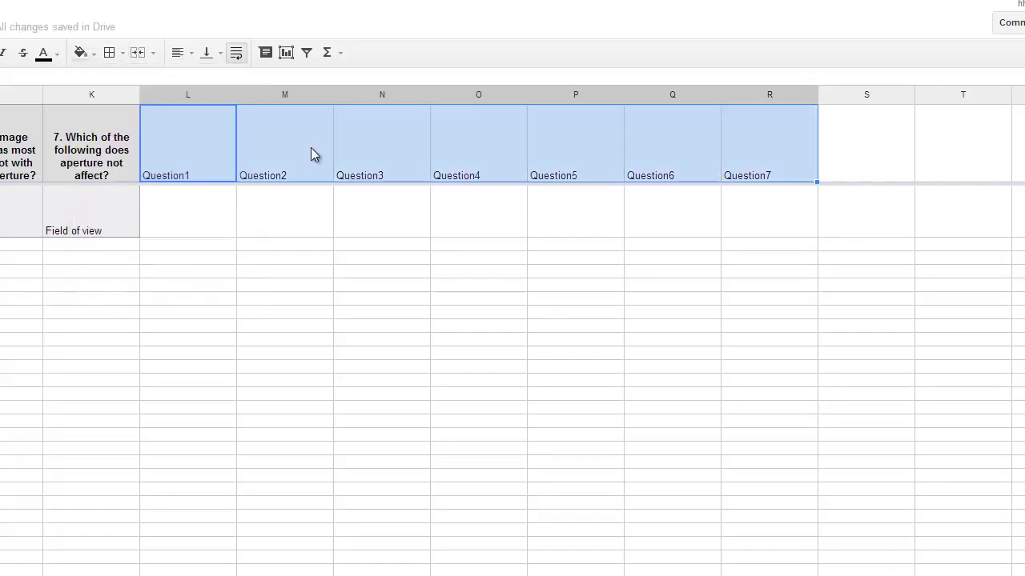
click(190, 54)
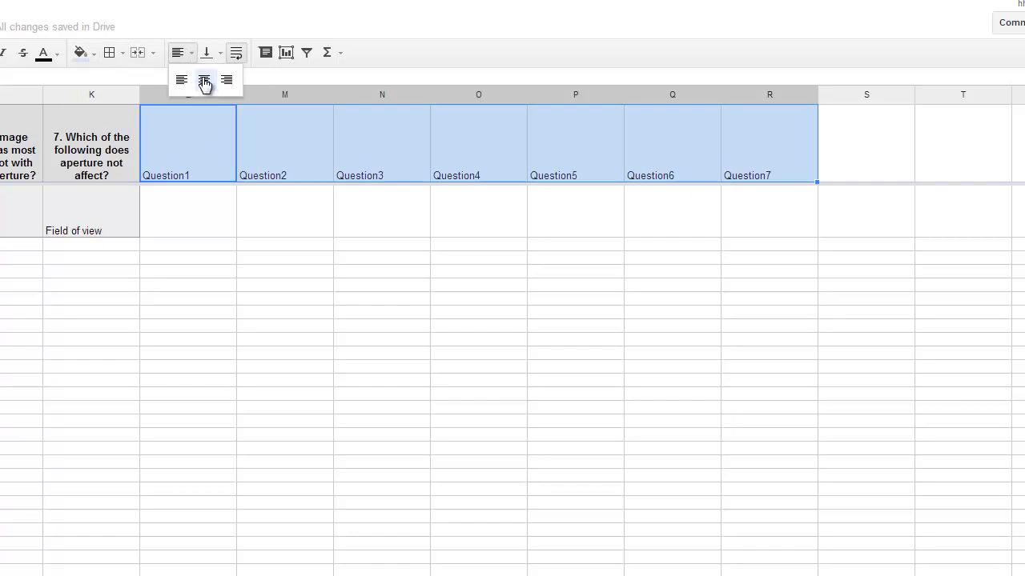
click(204, 81)
click(219, 54)
click(232, 80)
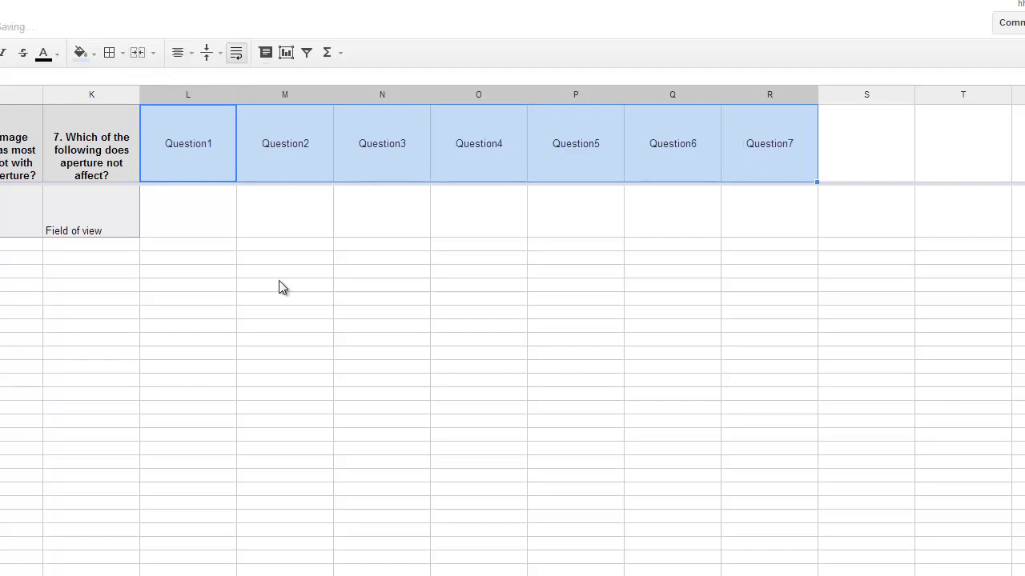
click(505, 382)
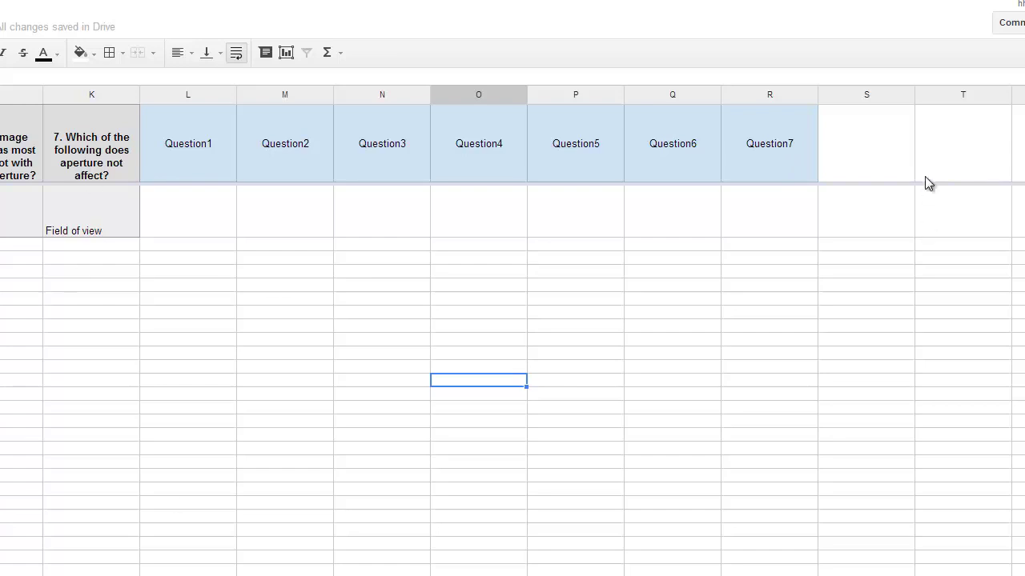
- Enter the headings Total, Percentage and Comment in cells S1, T1 and U1
click(857, 165)
text(To)
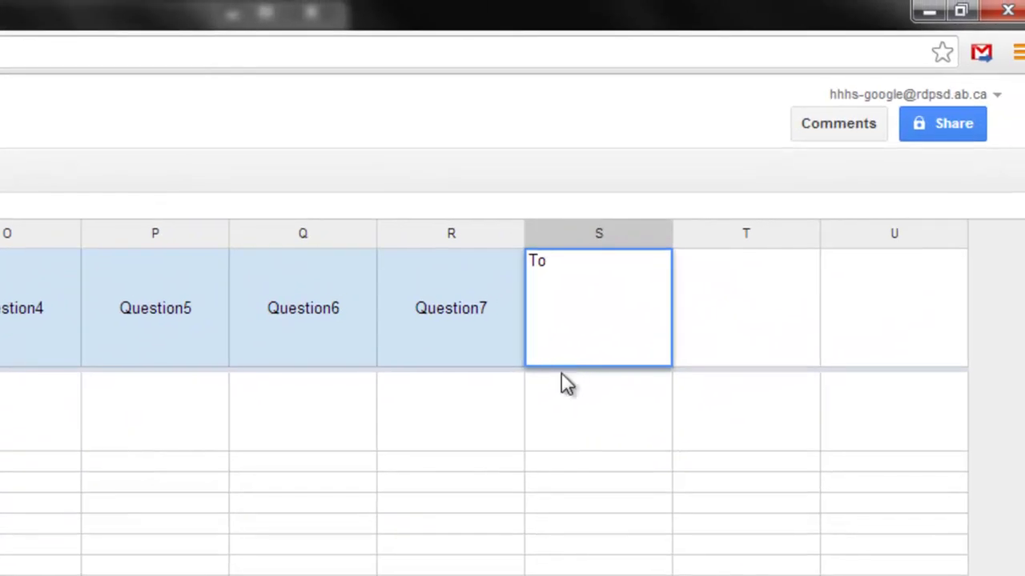
text(tal)
key(Tab)
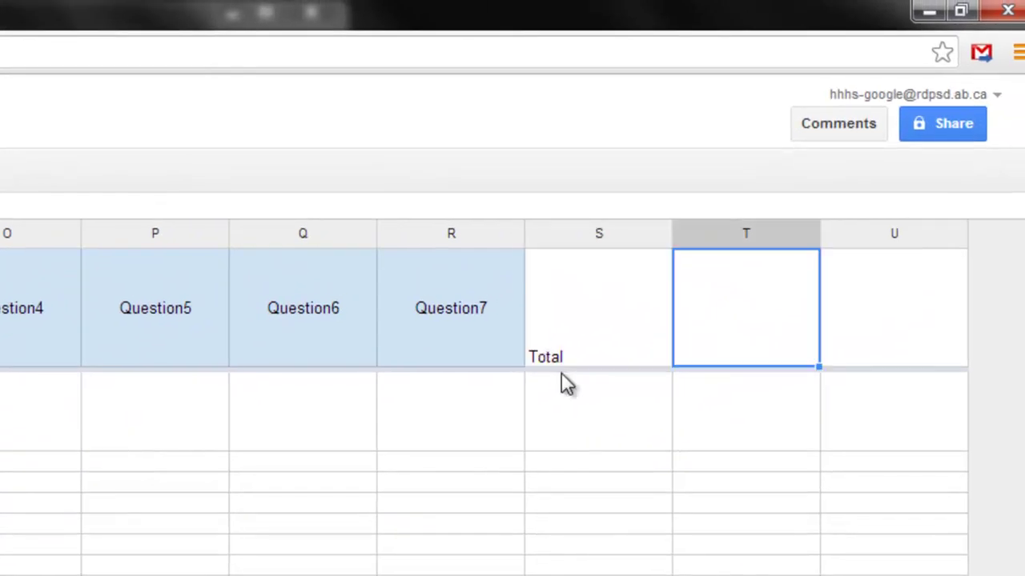
text(Percentage)
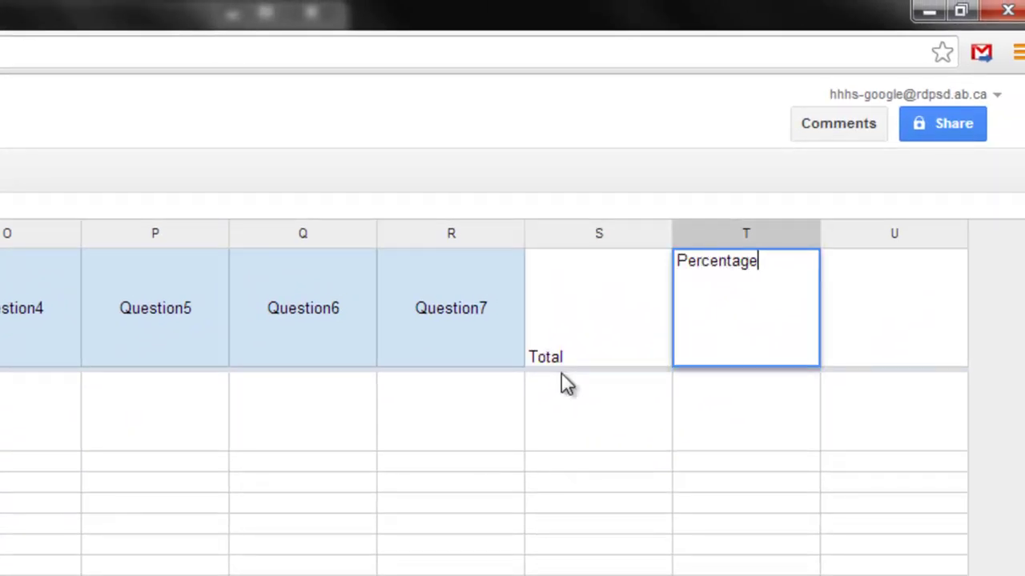
key(Tab)
text(Commen)
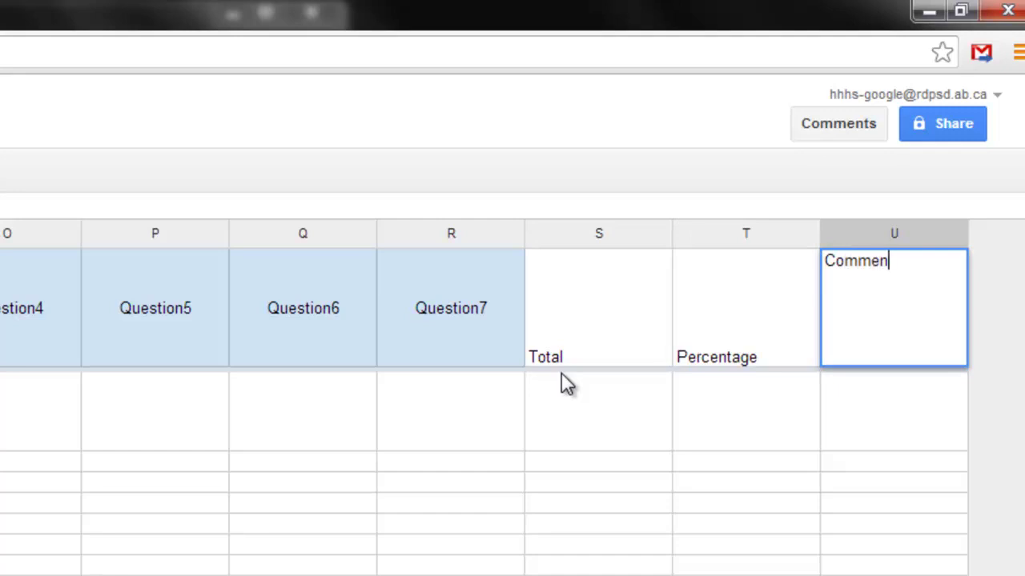
text(t)
click(585, 436)
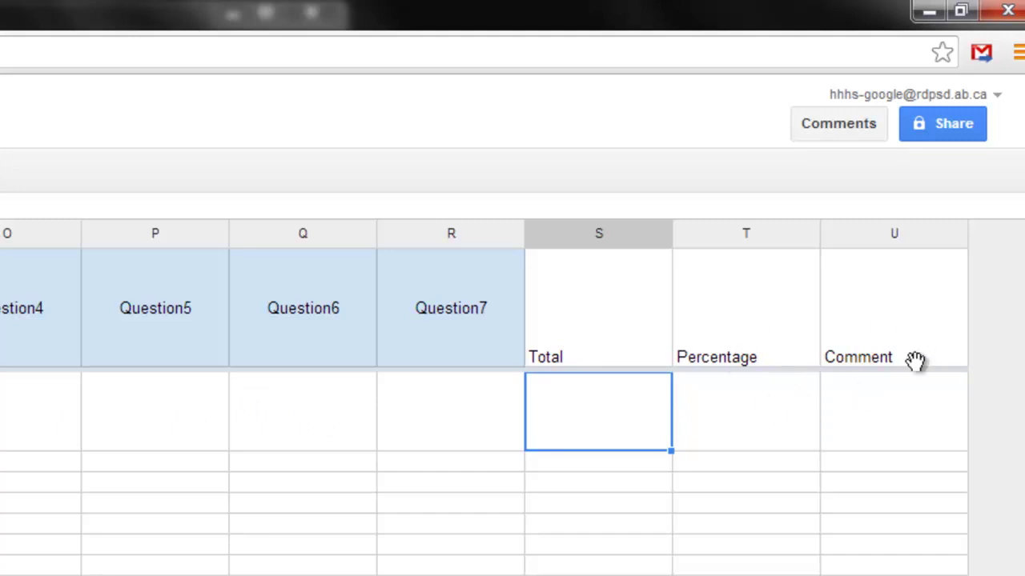
- Insert seven new columns to the right of the Comment column, using columns O to U as the selection
click(894, 232)
right_click(894, 234)
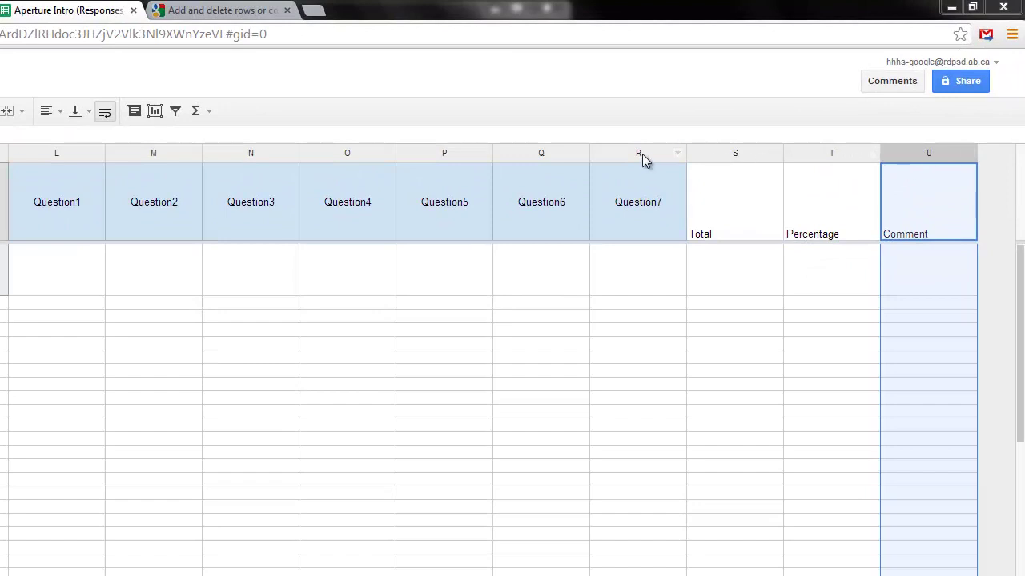
shift+click(347, 152)
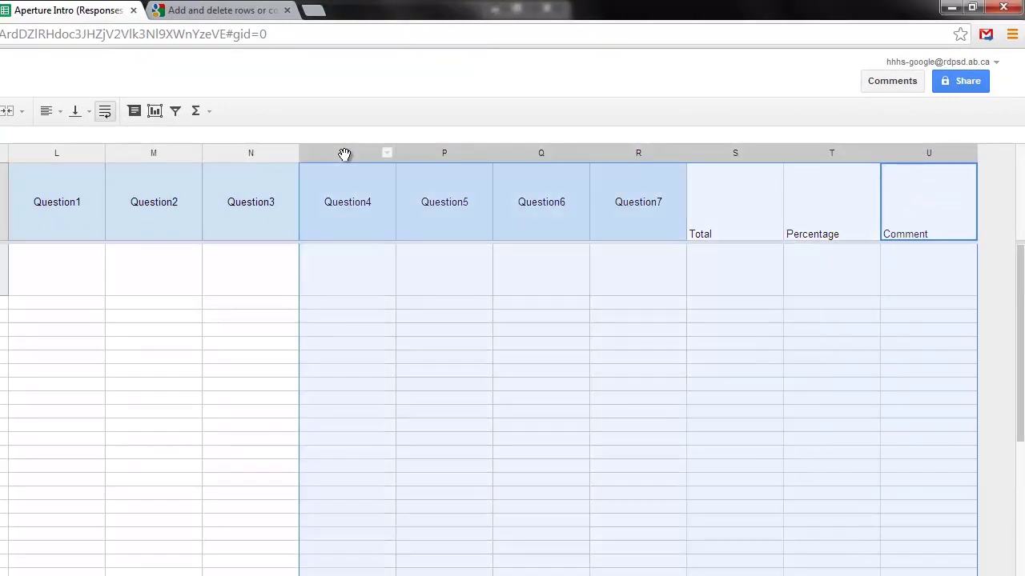
right_click(930, 153)
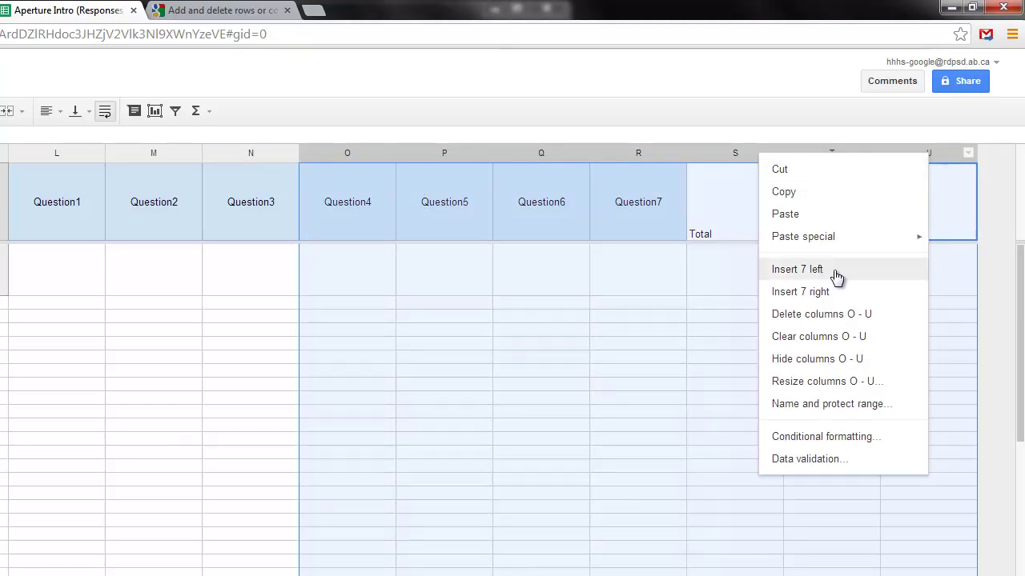
click(833, 298)
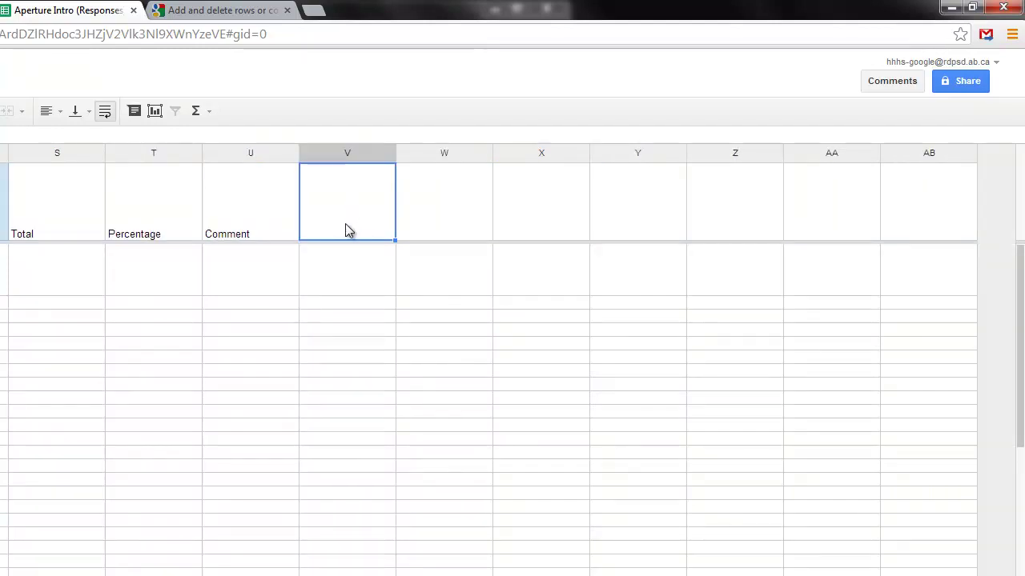
- Enter the headings Question1 Feedback through Question7 Feedback in cells V1 to AB1
text(Quest)
key(BackSpace)
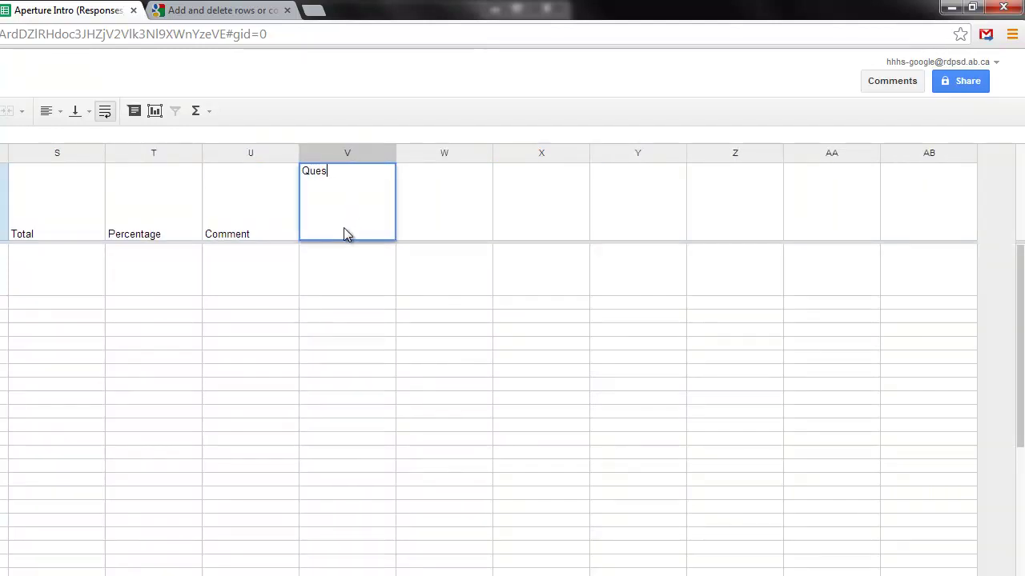
text(tion1 Feedback)
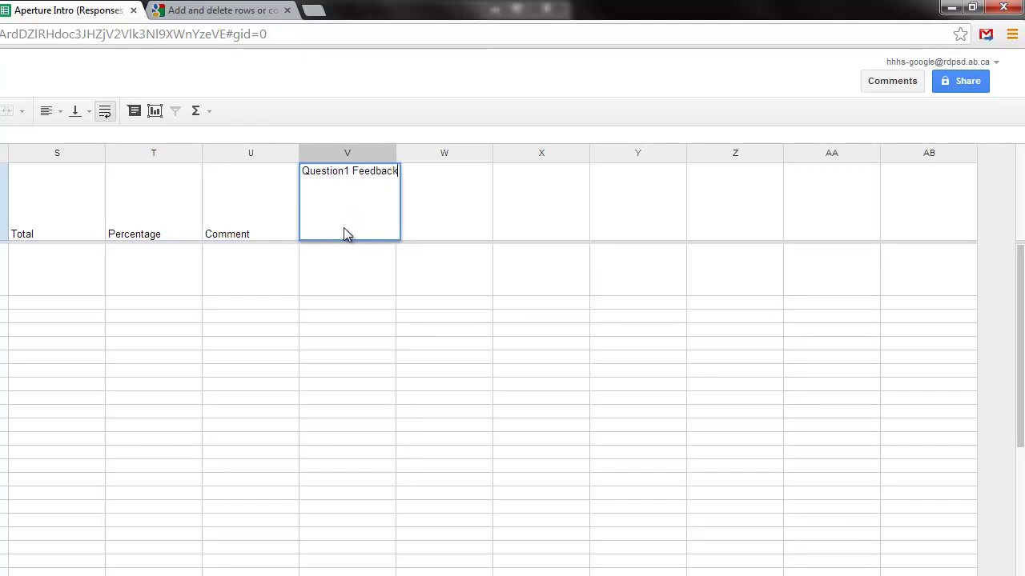
key(Tab)
text(Question)
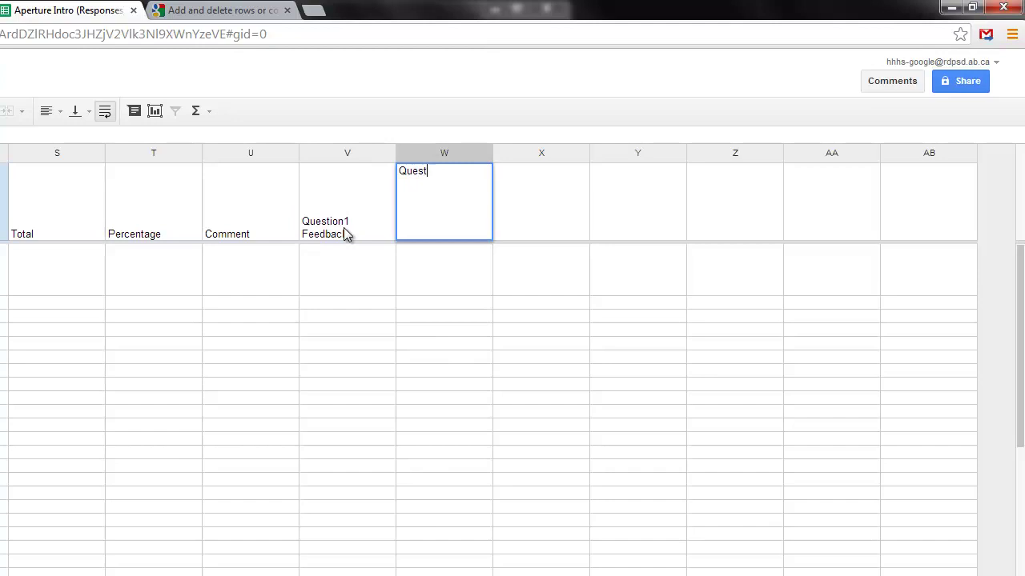
text(2 Feedback)
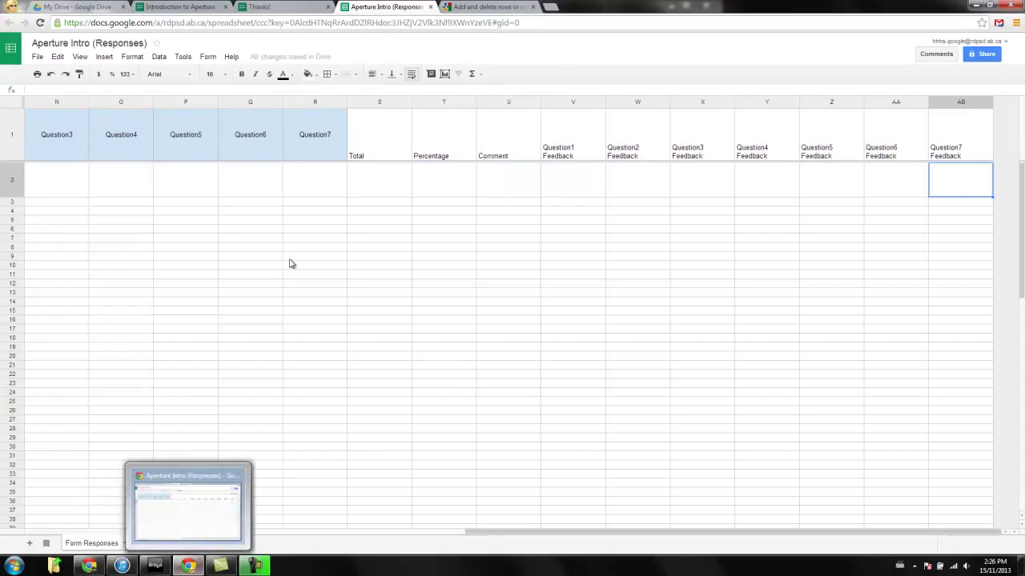
- Fill the seven Feedback heading cells V1:AB1 with light purple and centre their text vertically and horizontally
click(570, 137)
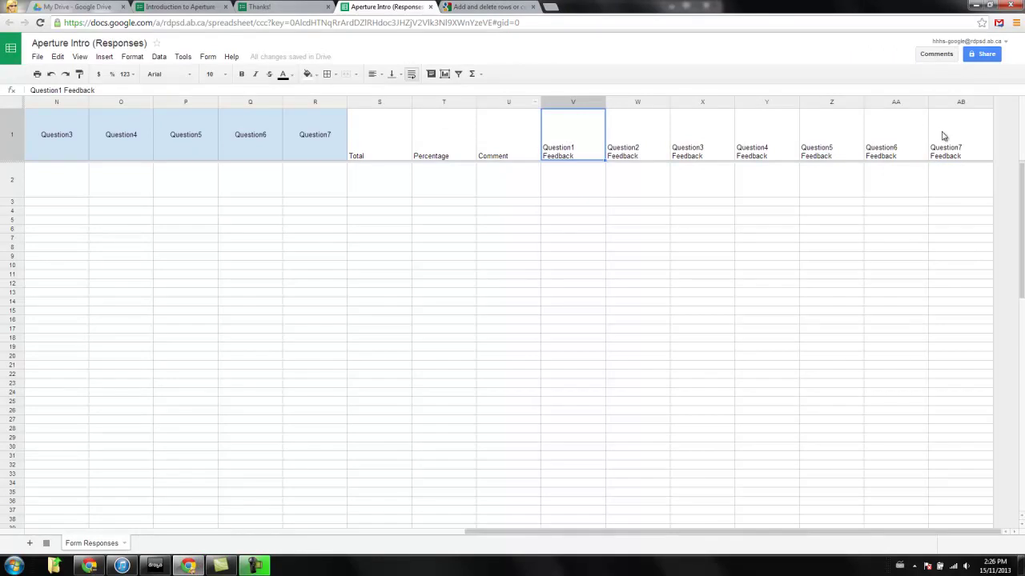
shift+click(943, 136)
click(308, 73)
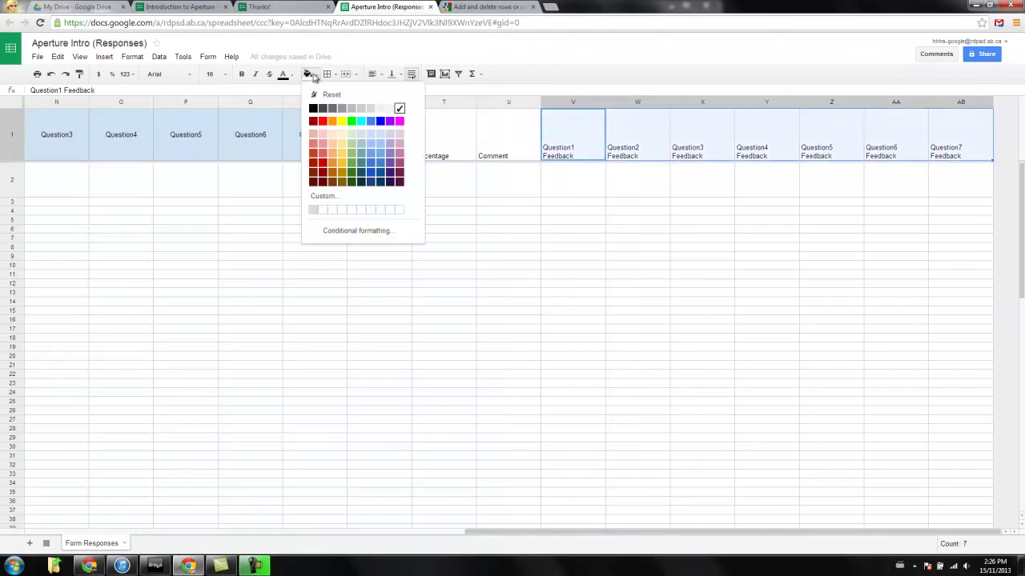
click(389, 137)
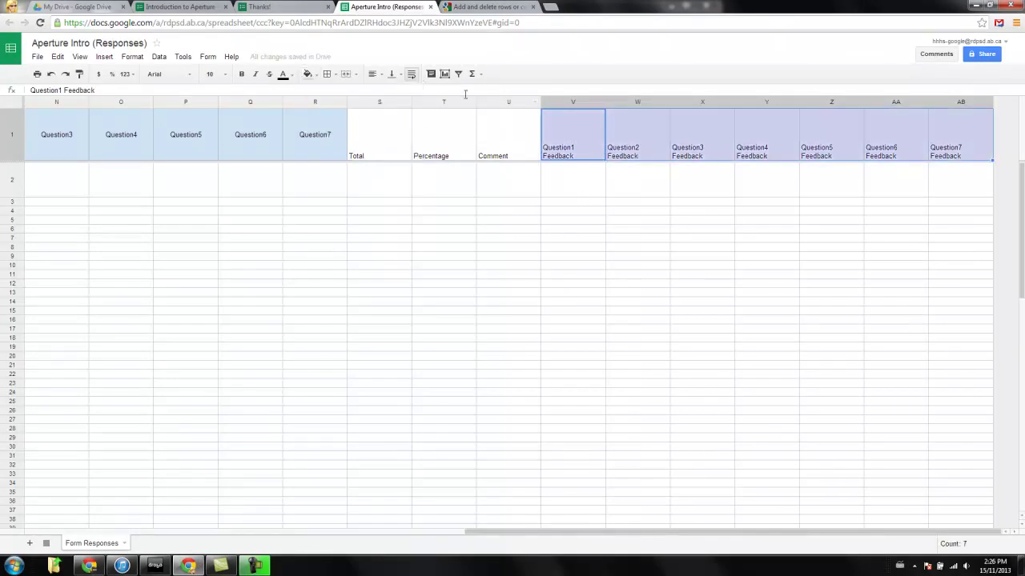
click(400, 75)
click(408, 92)
click(373, 73)
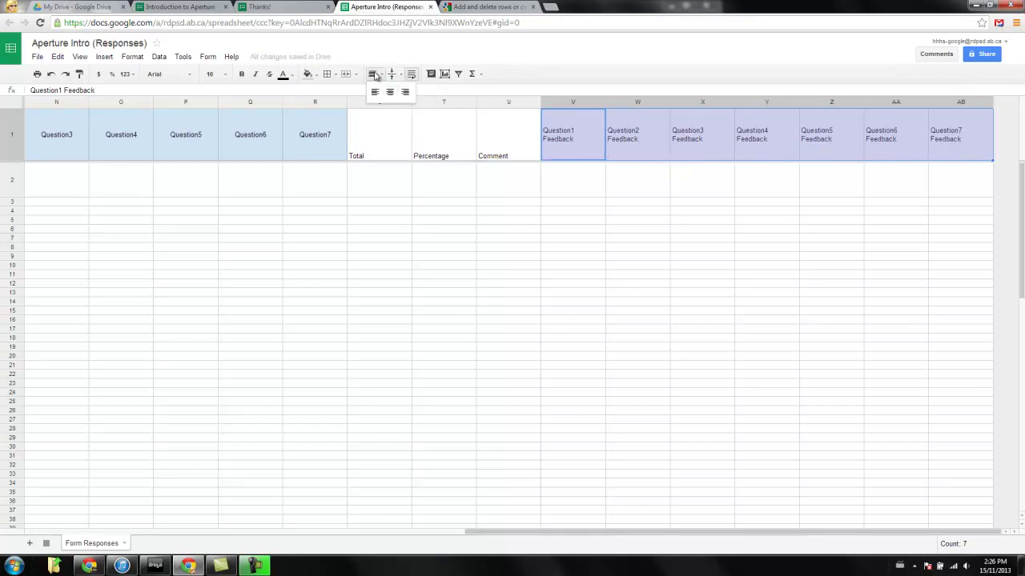
click(390, 93)
- Centre the Total, Percentage and Comment headings in S1:U1 horizontally and vertically
click(505, 148)
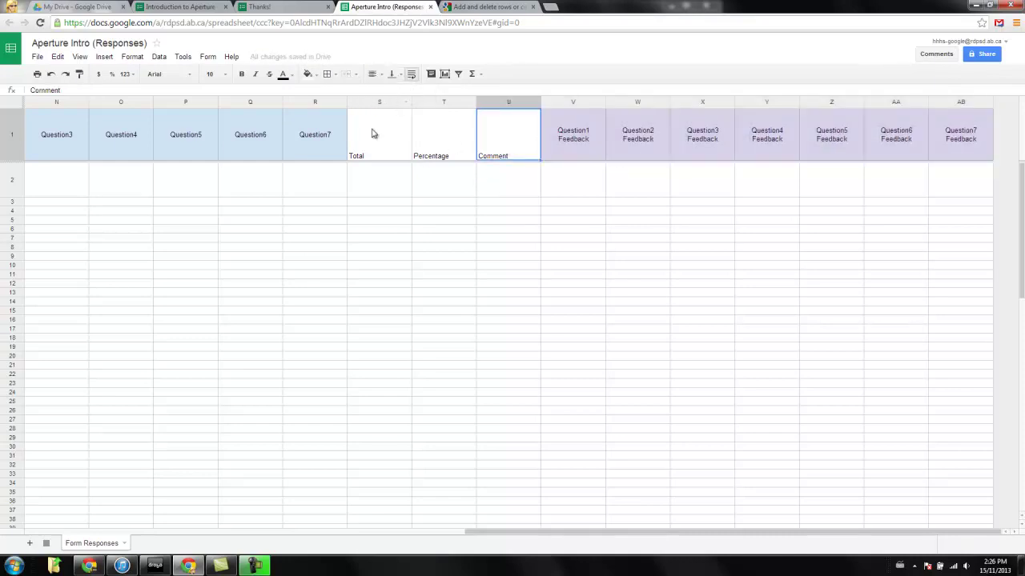
click(406, 134)
shift+click(502, 139)
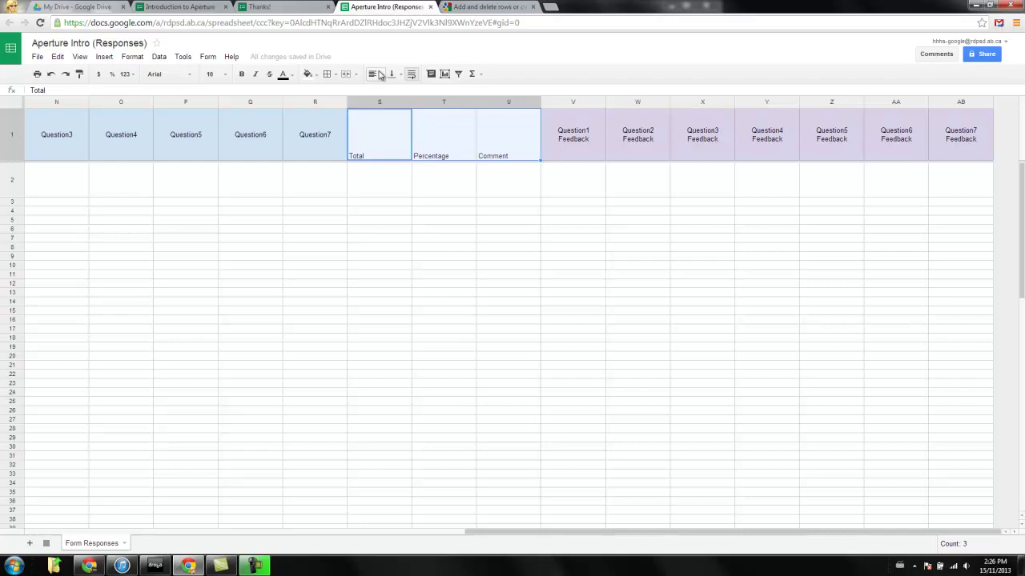
click(374, 74)
click(390, 94)
click(391, 74)
click(408, 92)
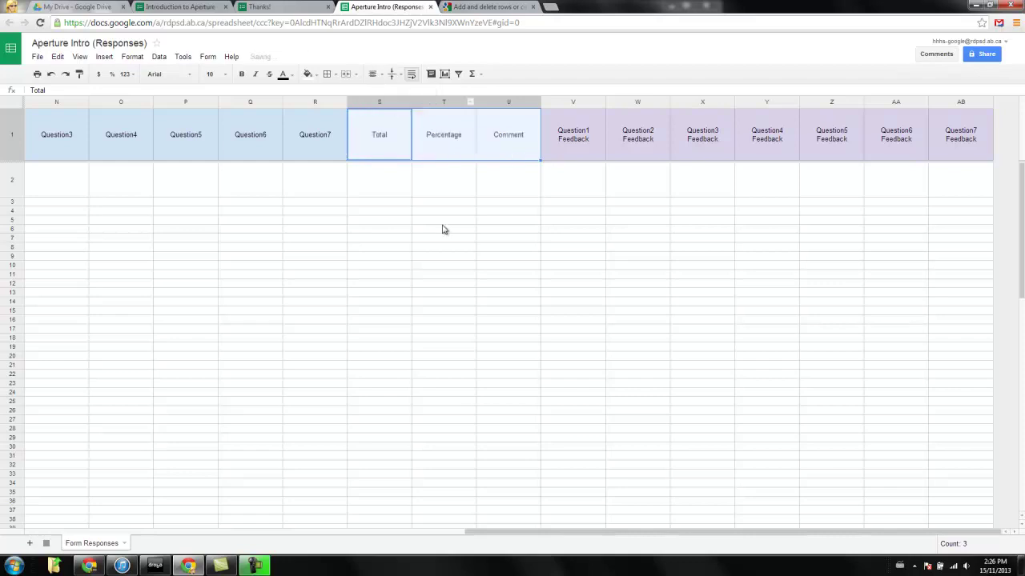
click(444, 229)
- Fill the Total heading with light orange, the Percentage heading with light yellow and the Comment heading with light green
click(392, 143)
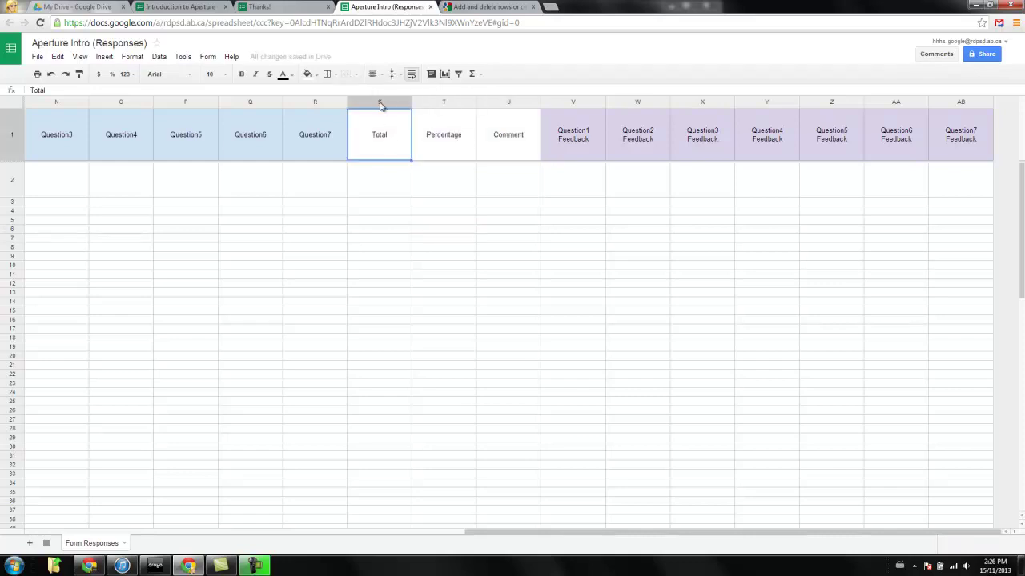
click(308, 73)
click(332, 134)
key(Right)
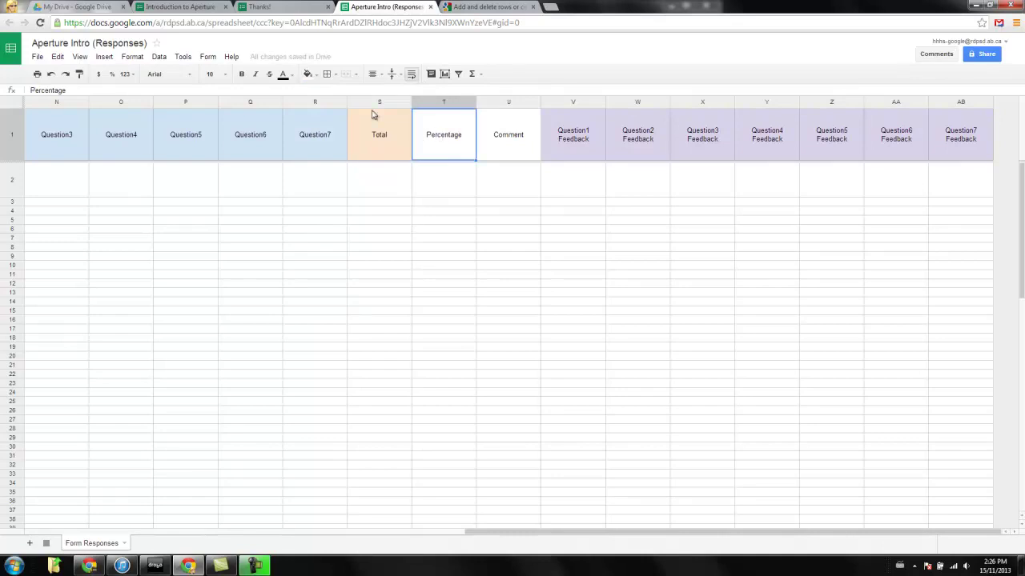
click(308, 73)
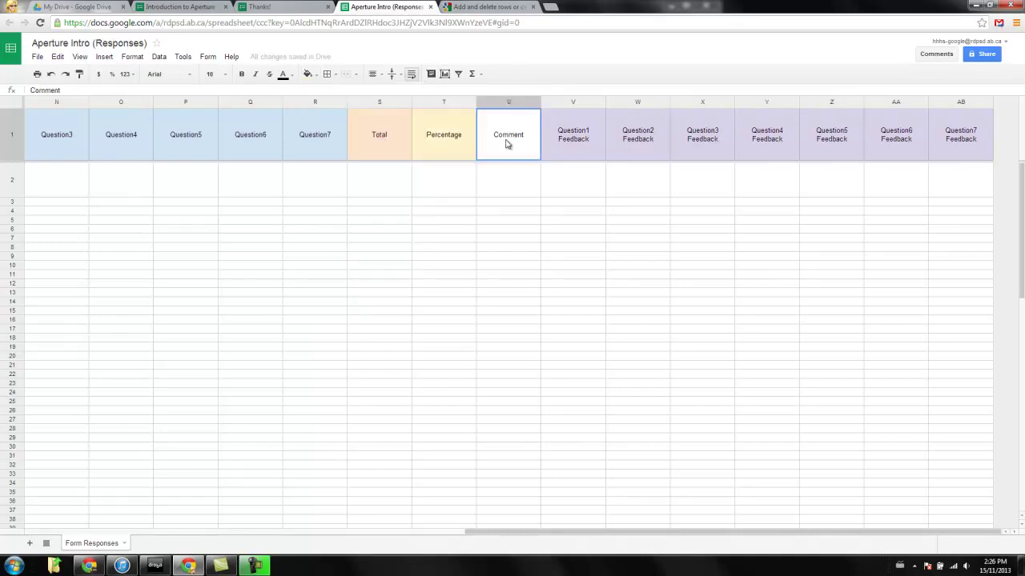
click(308, 74)
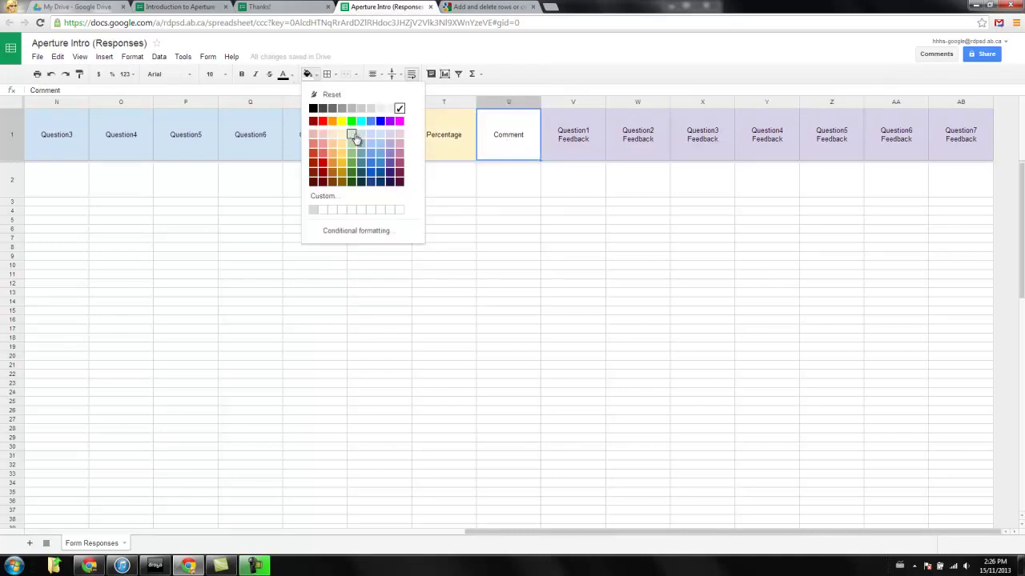
click(353, 133)
click(607, 338)
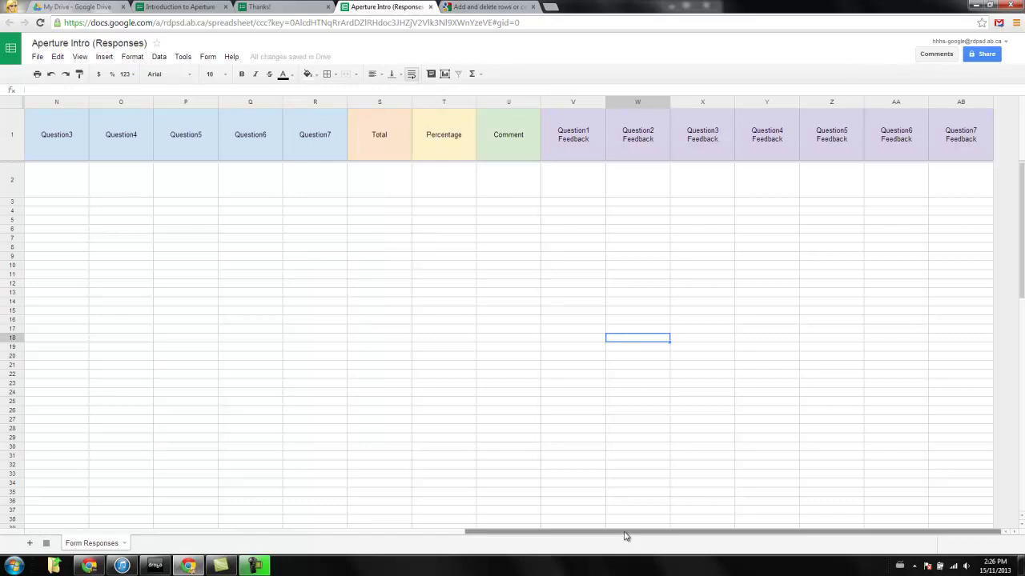
- Widen the Comment column U to about twice its width
drag(625, 536, 263, 528)
click(250, 519)
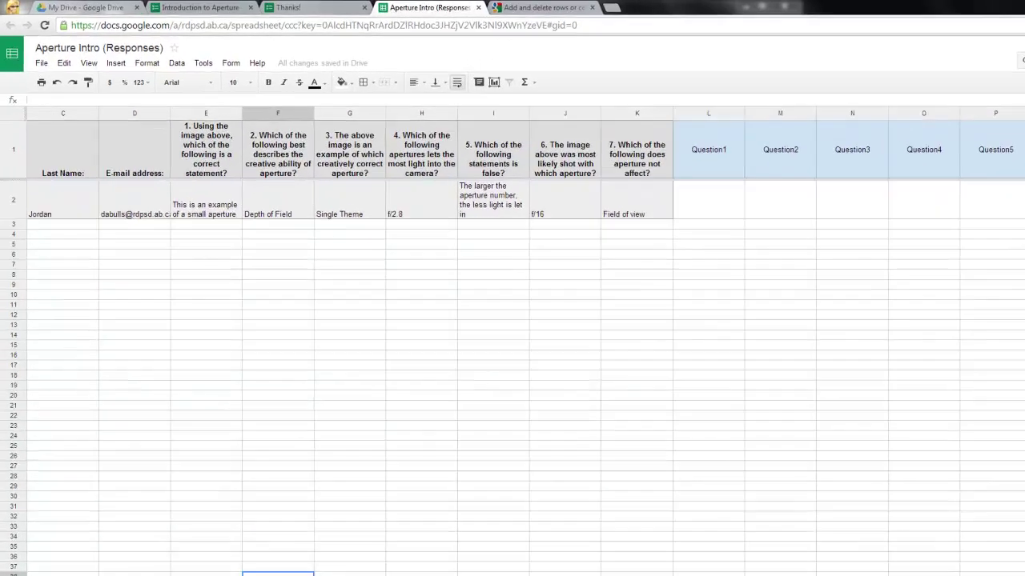
scroll(164, 331, left, 2)
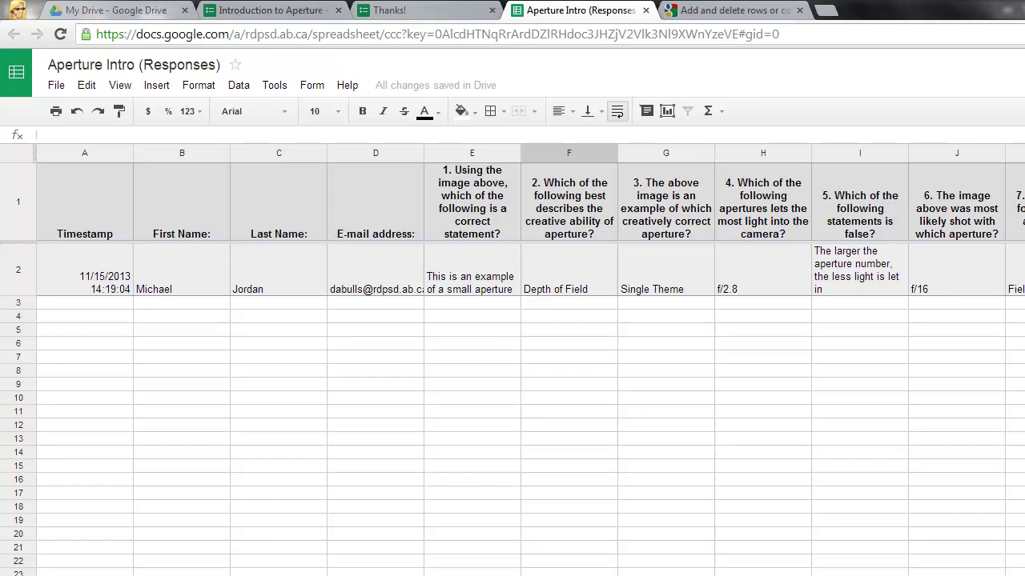
scroll(785, 414, right, 9)
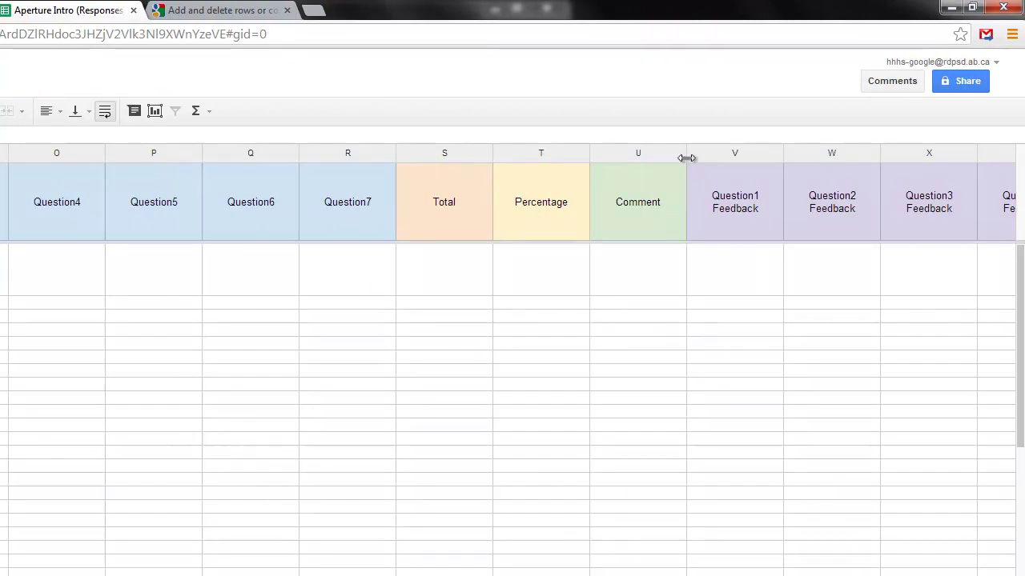
drag(686, 153, 782, 154)
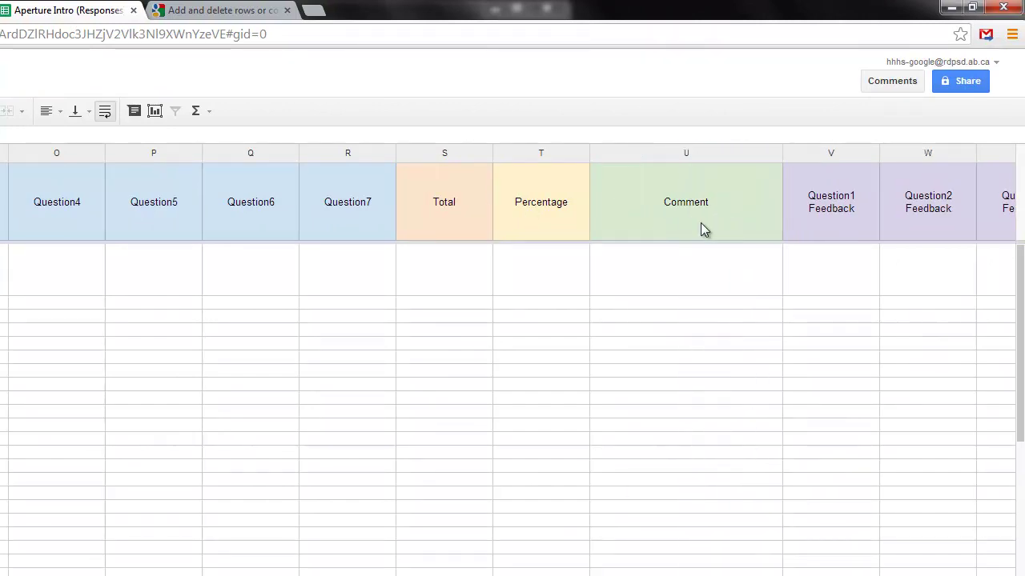
- Look over the feedback, marking and response columns across the sheet
scroll(512, 321, right, 5)
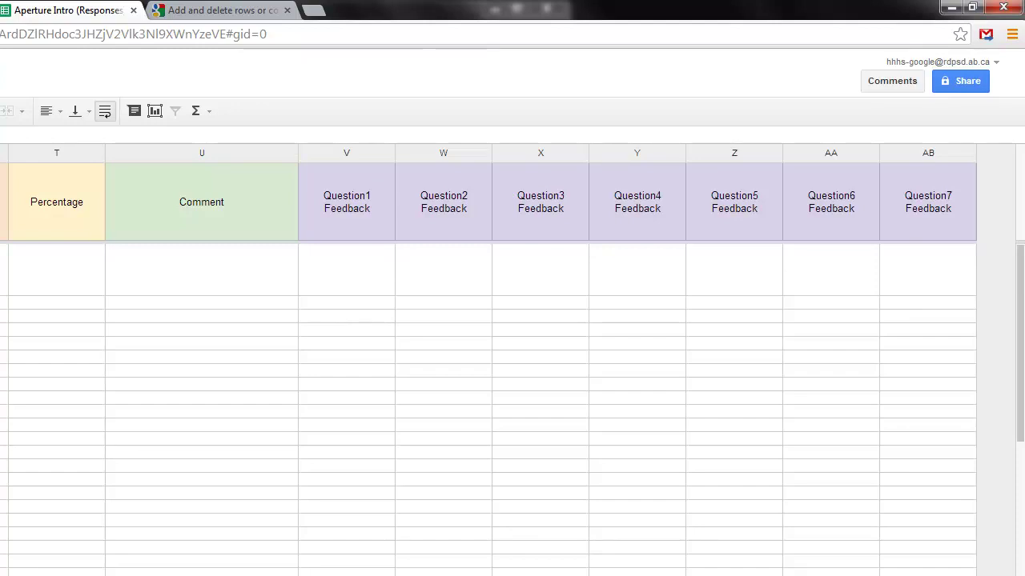
scroll(512, 361, left, 1)
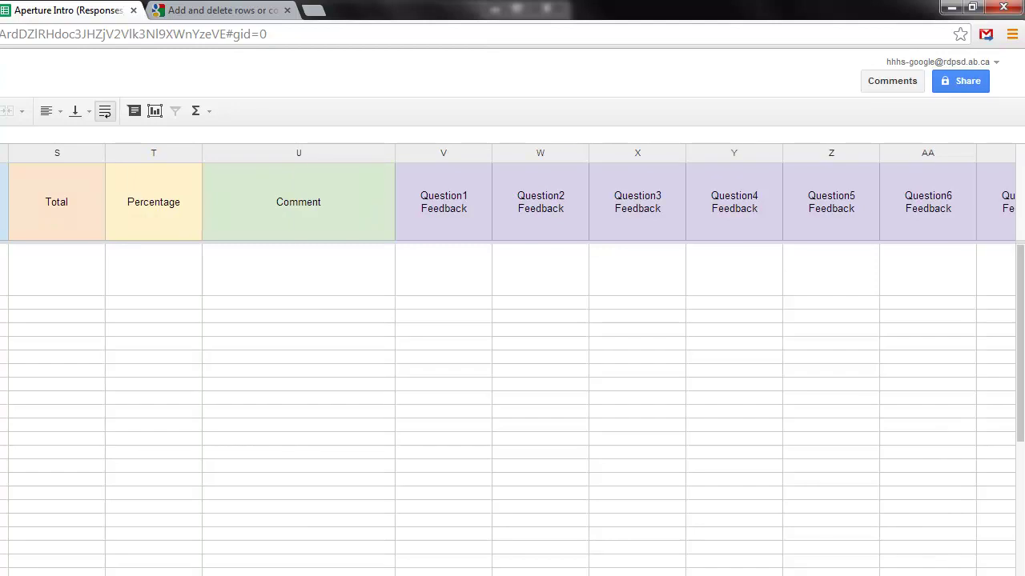
scroll(512, 361, left, 11)
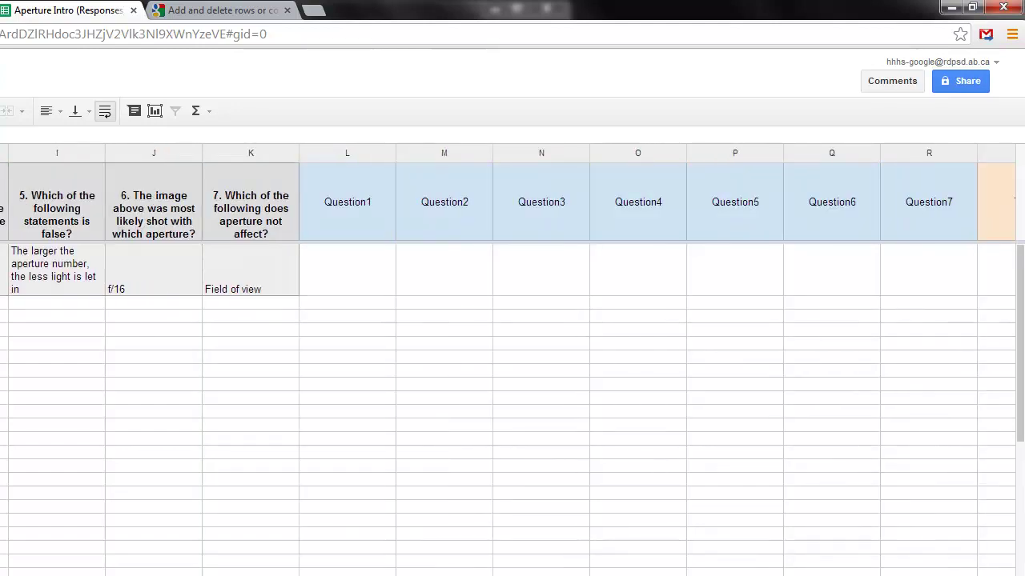
scroll(512, 360, right, 2)
scroll(512, 360, left, 1)
scroll(512, 360, left, 1)
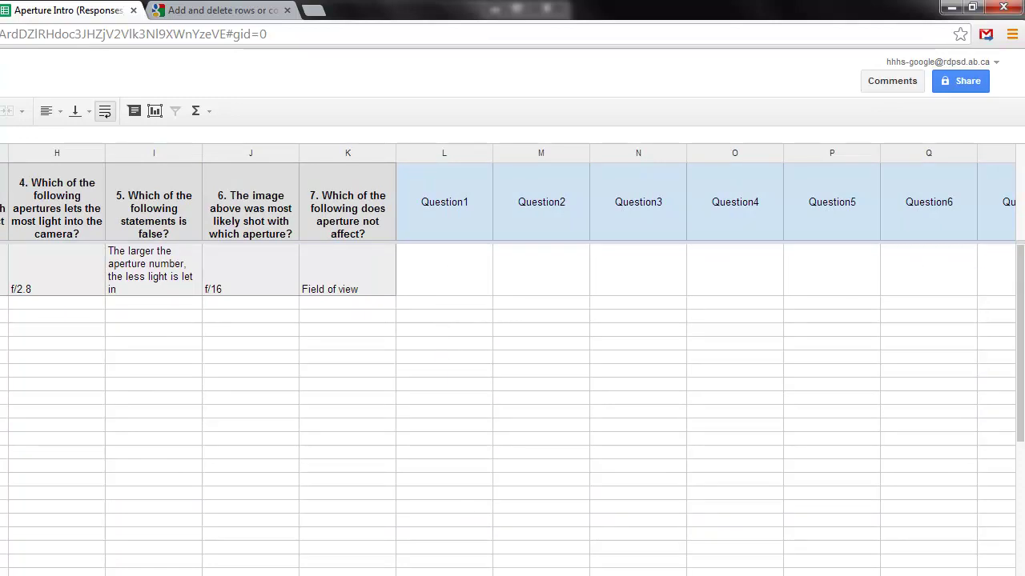
scroll(512, 360, right, 2)
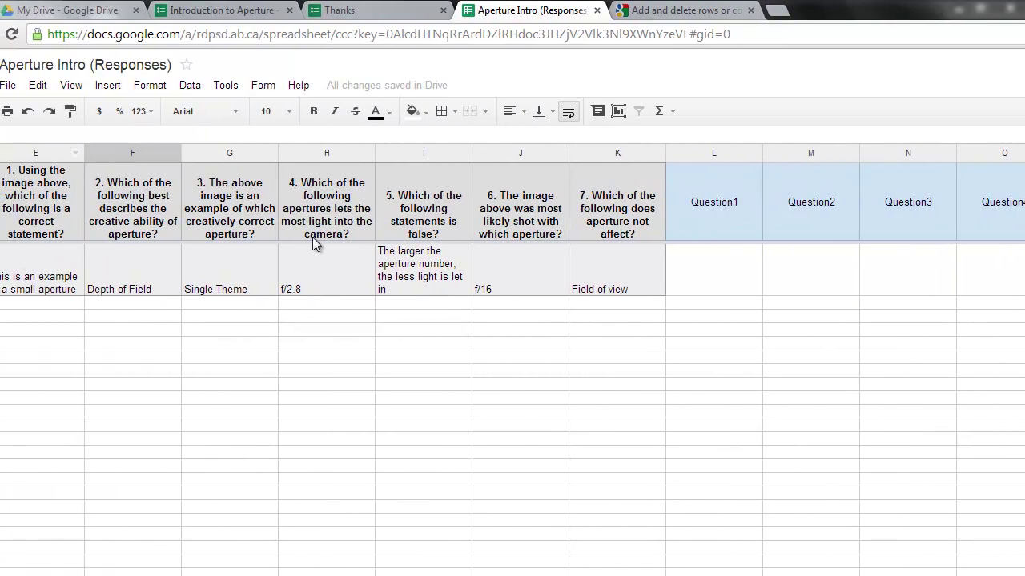
- Enter the marking formula =IF(E2=E$2, 1, 0) in cell L2 under Question1
click(703, 273)
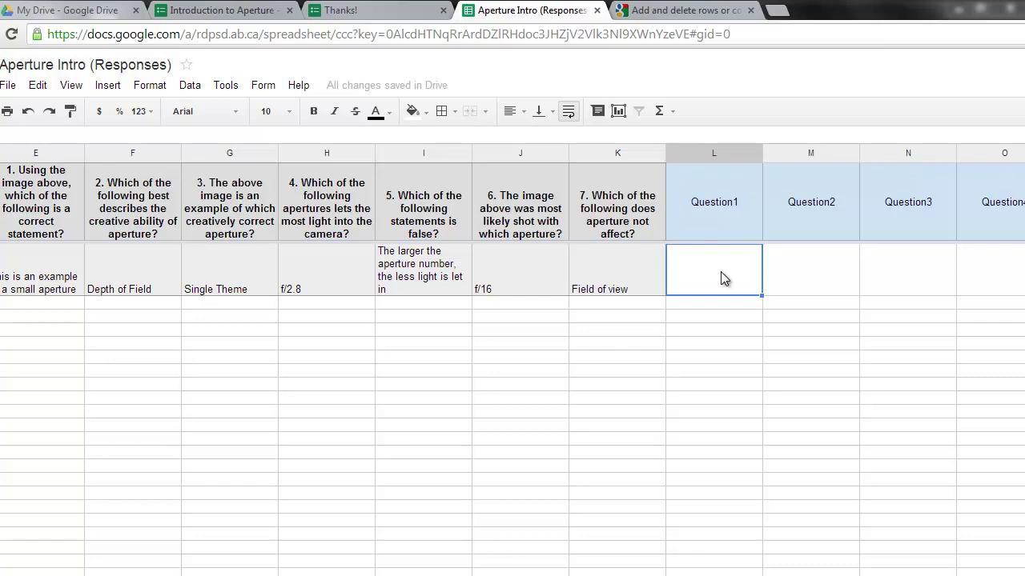
text(=)
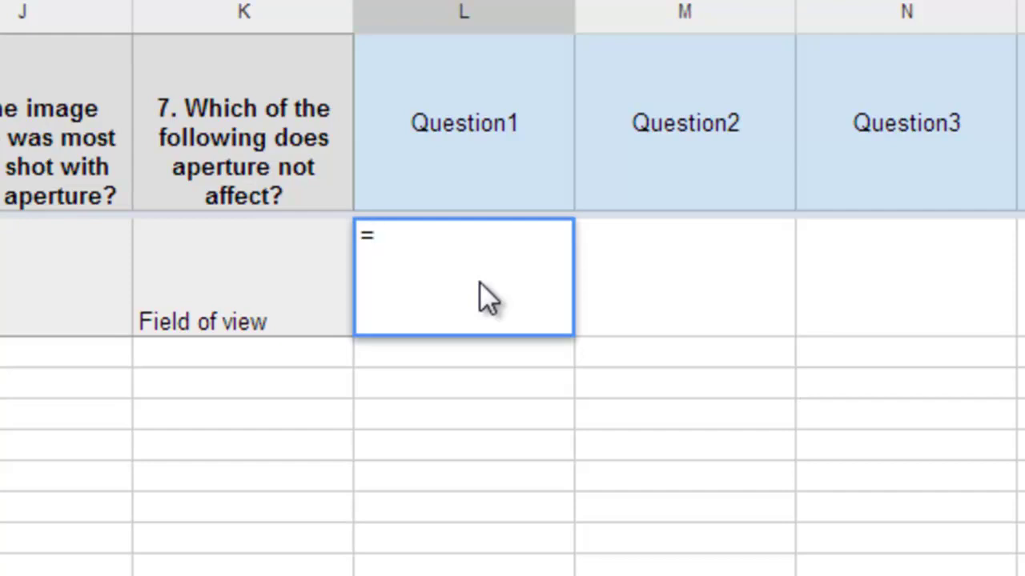
text(IF)
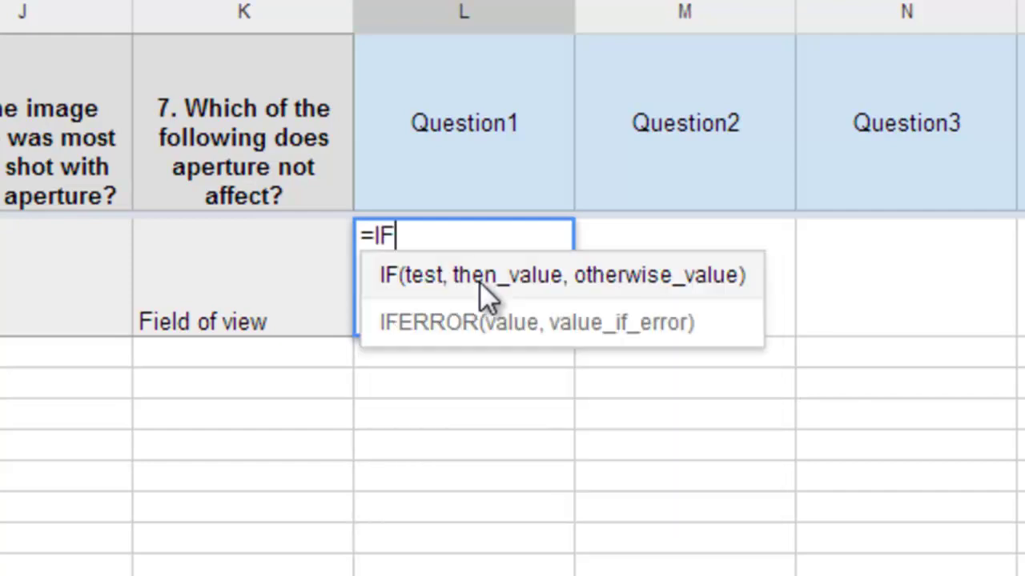
text(()
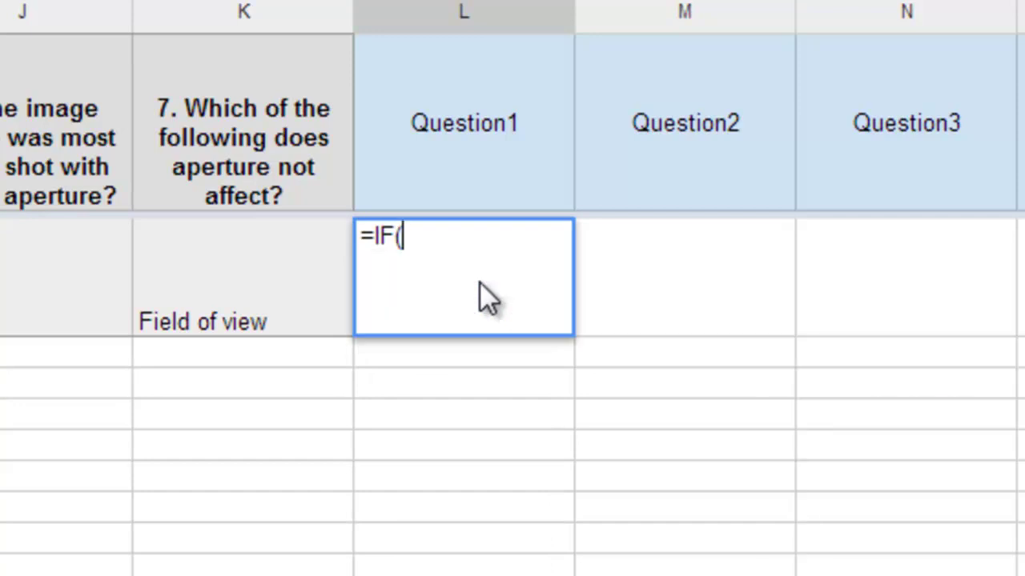
text(E2)
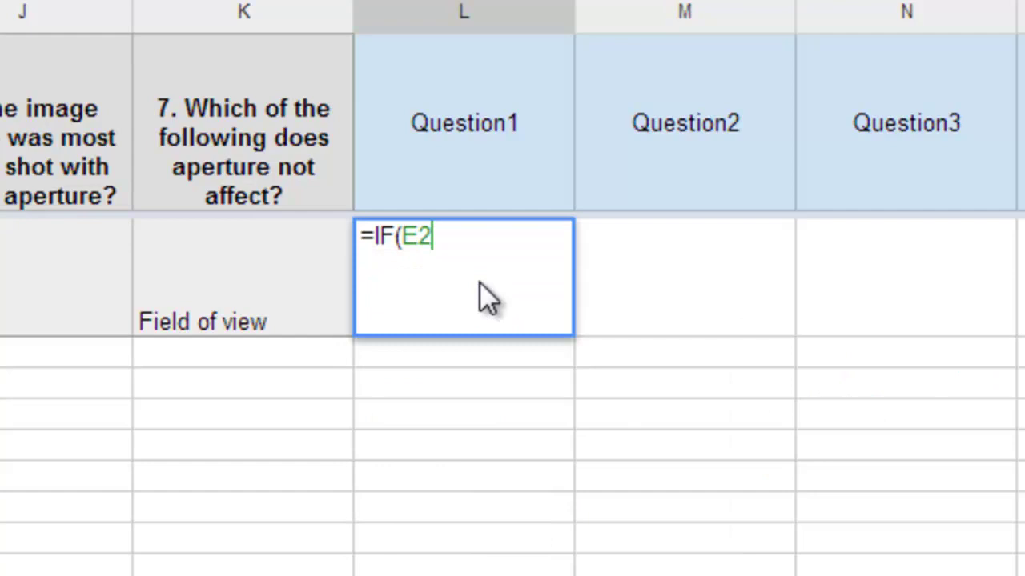
text(=E)
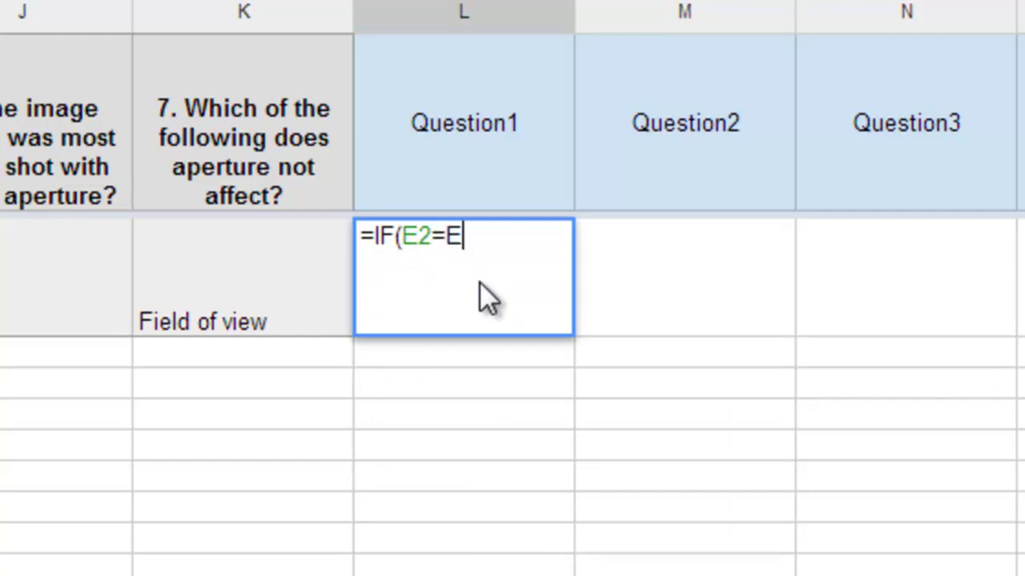
text($2)
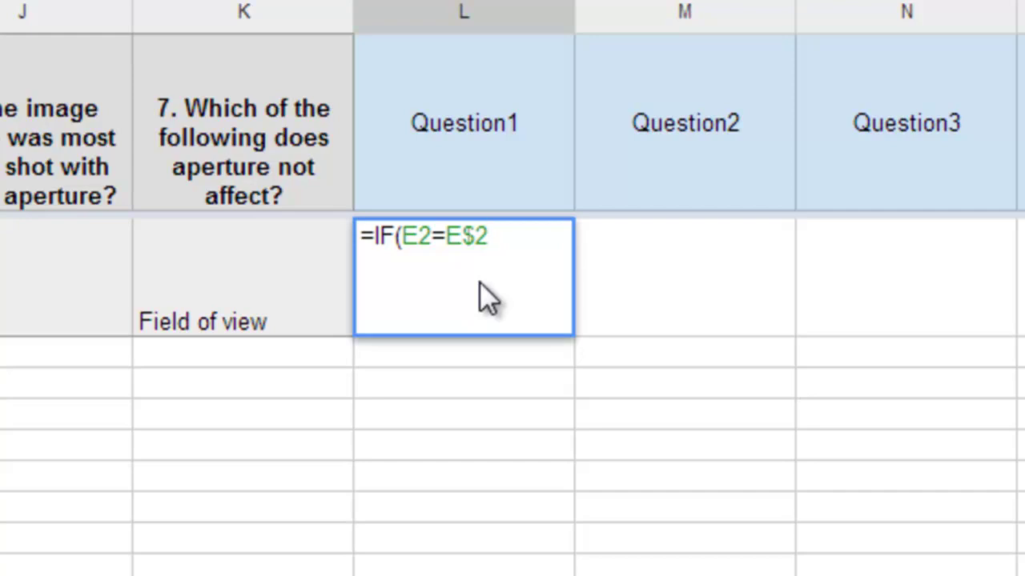
text(, 1, 0))
key(Return)
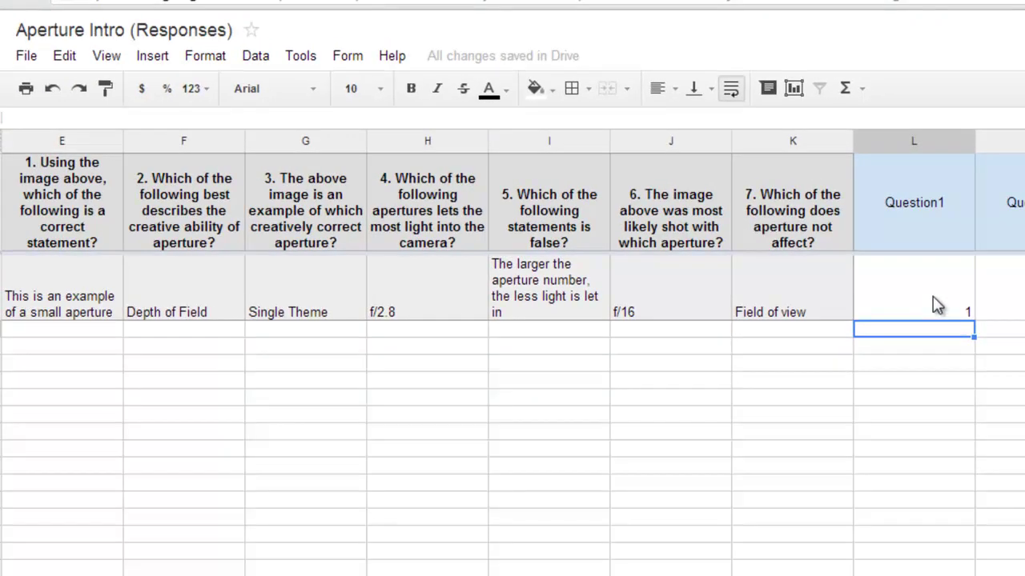
- Fill the marking formula from L2 rightward across the Question2 to Question7 cells M2:R2
click(938, 305)
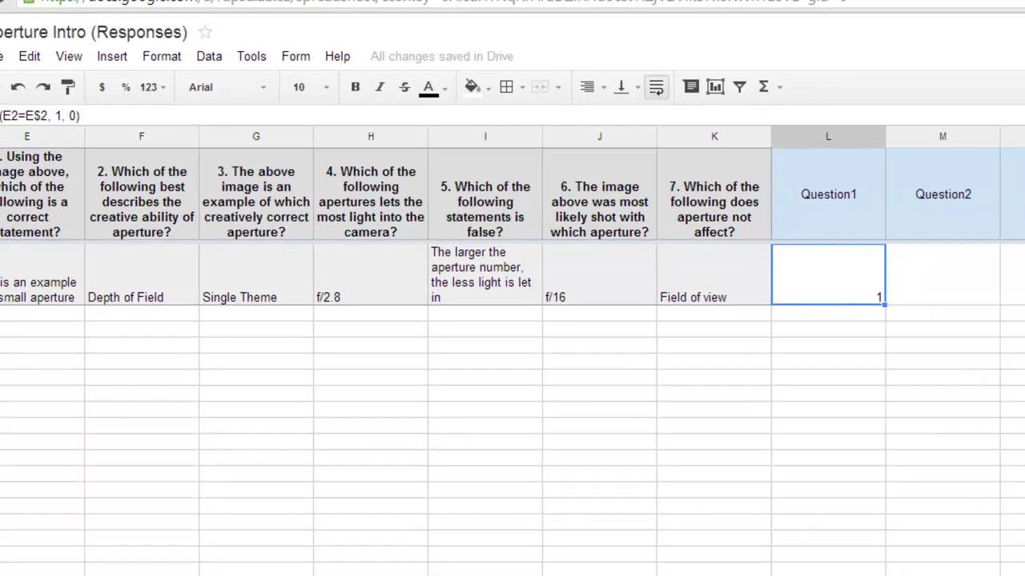
drag(914, 288, 960, 222)
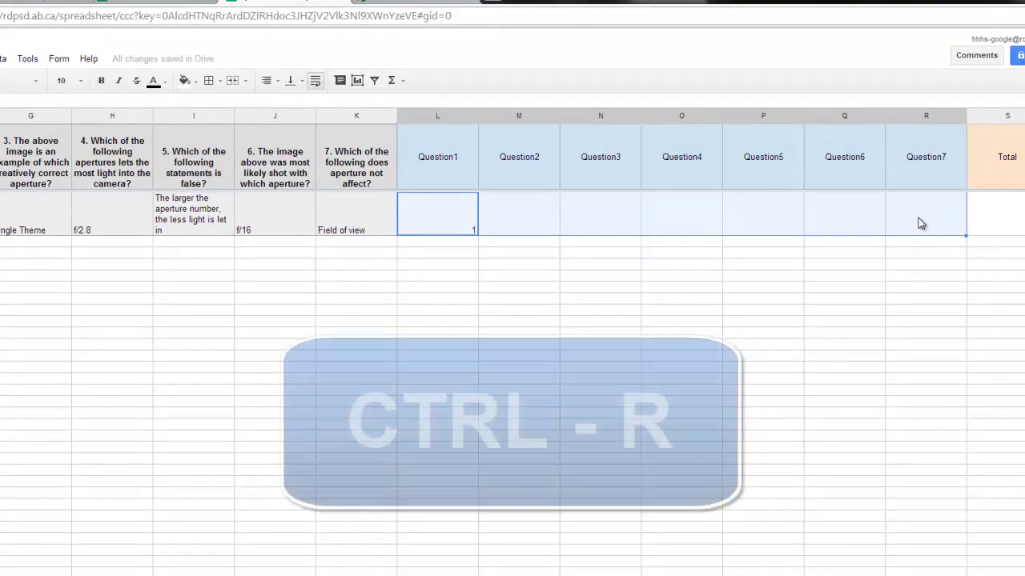
key(ctrl+r)
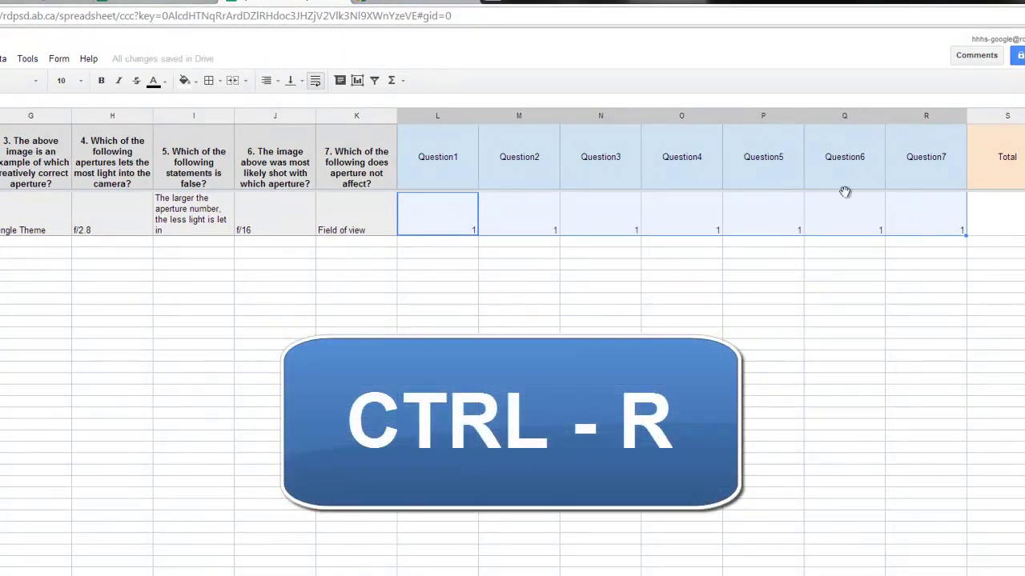
click(589, 346)
- Check the copied marking formulas in cells M2 and N2 against their answer columns
click(526, 234)
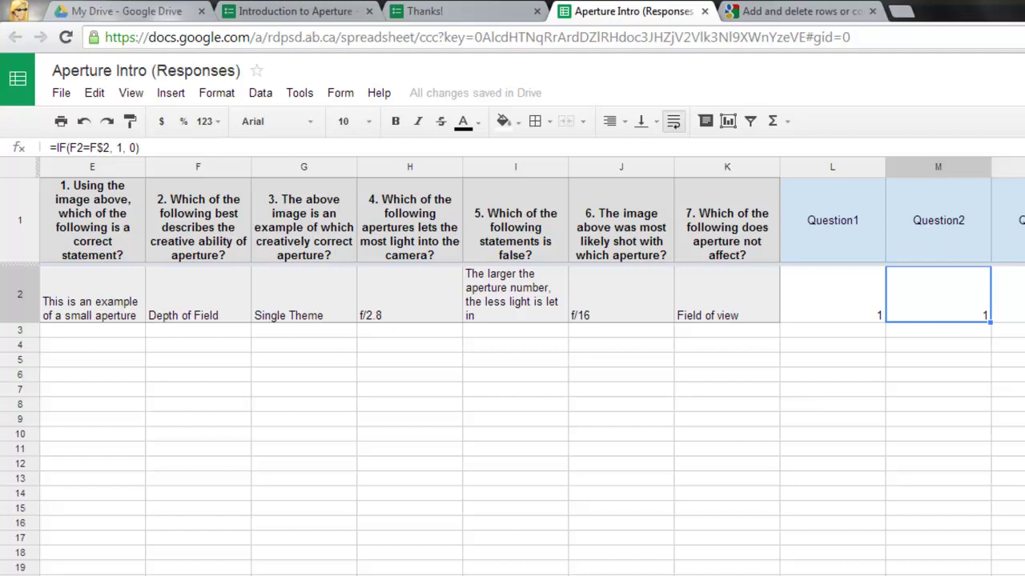
click(1007, 225)
click(1007, 298)
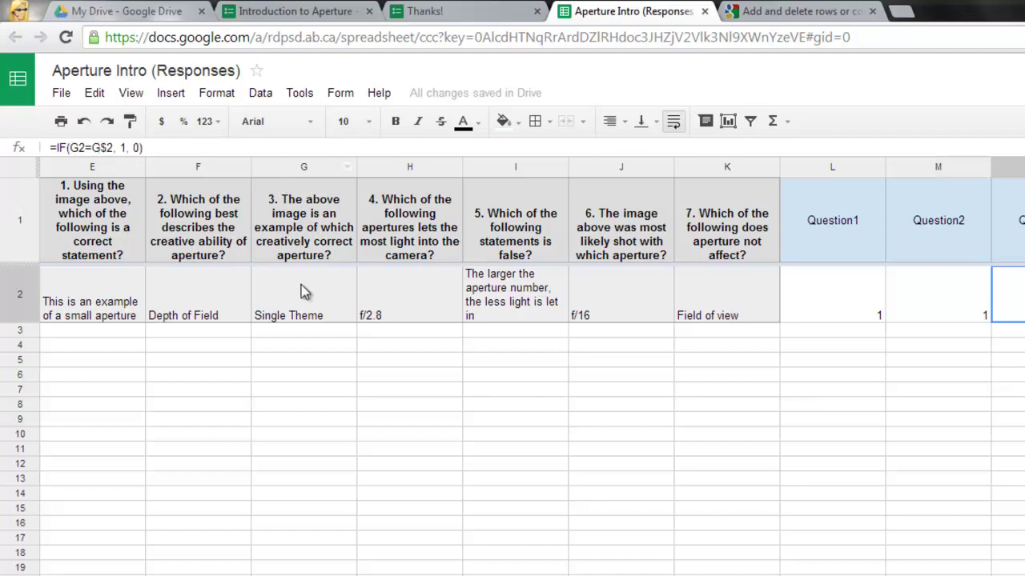
- Enter the formula =sum(L2:R2) in the Total cell S2 to add up the seven question marks
scroll(512, 360, right, 5)
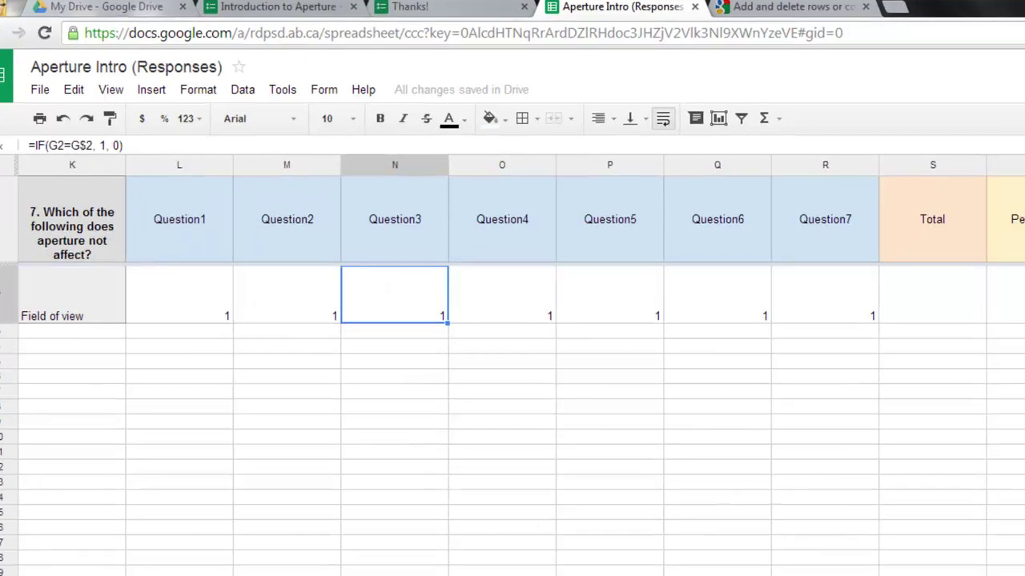
click(934, 305)
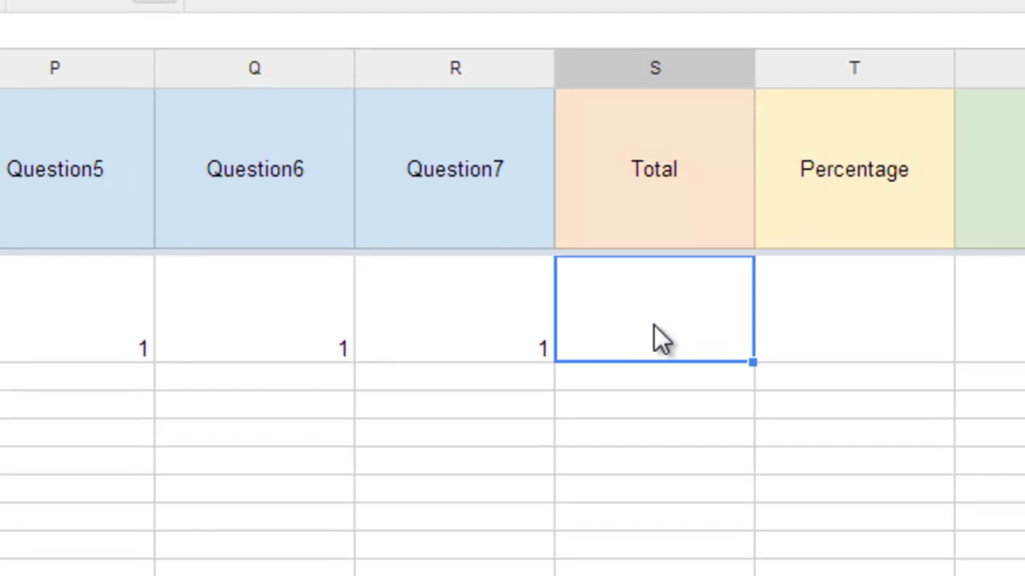
text(=su)
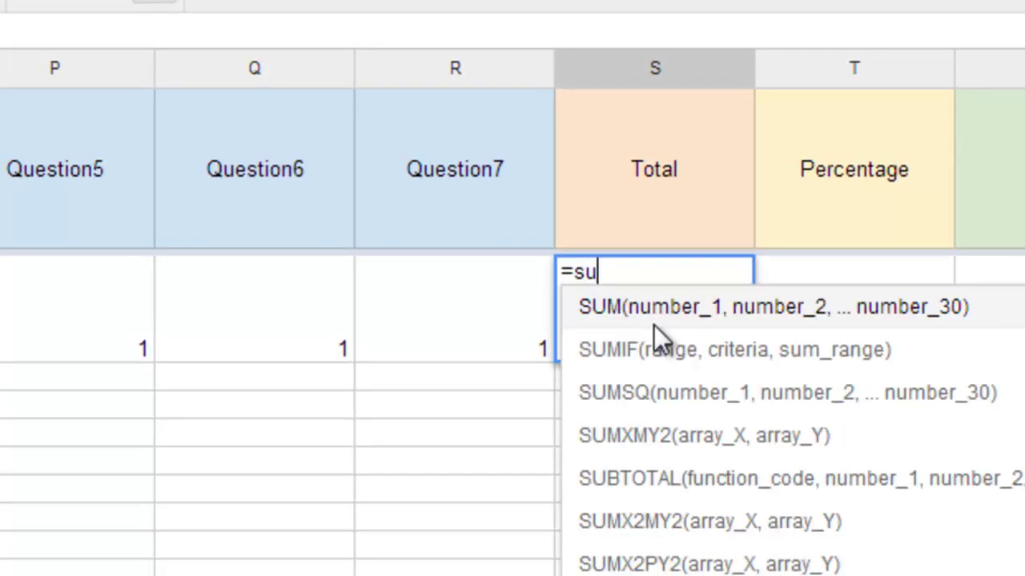
text(m()
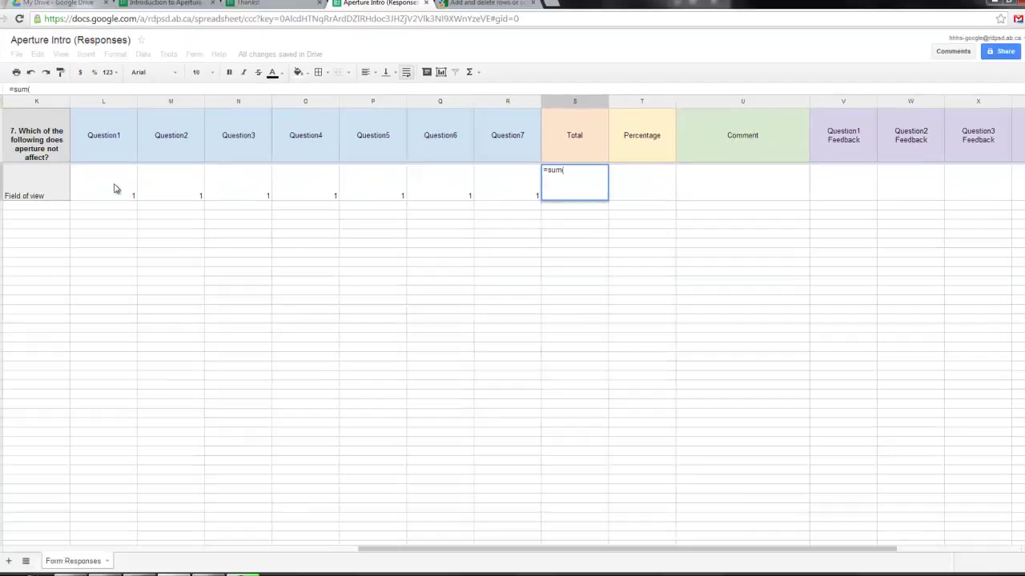
click(114, 189)
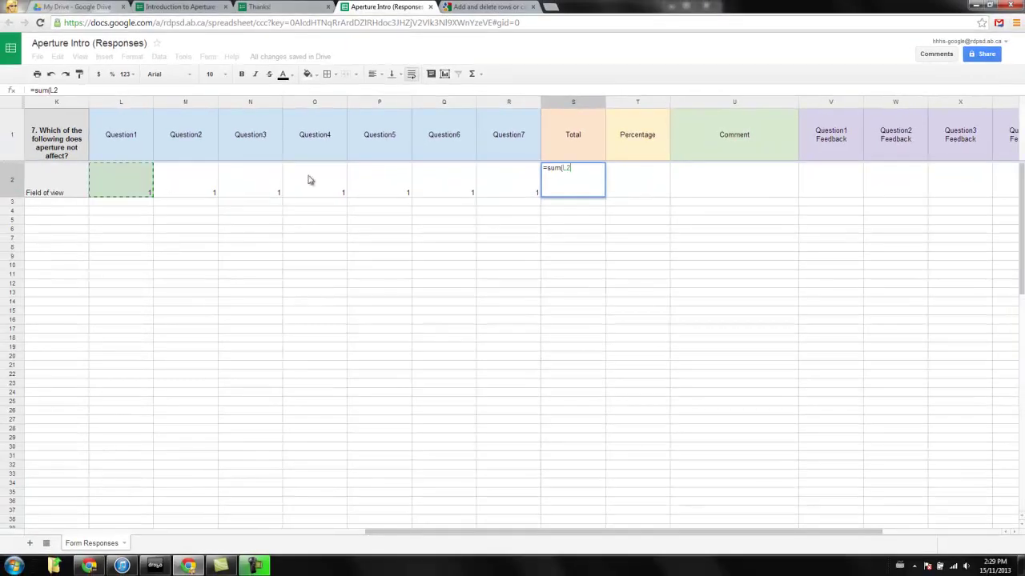
shift+click(520, 183)
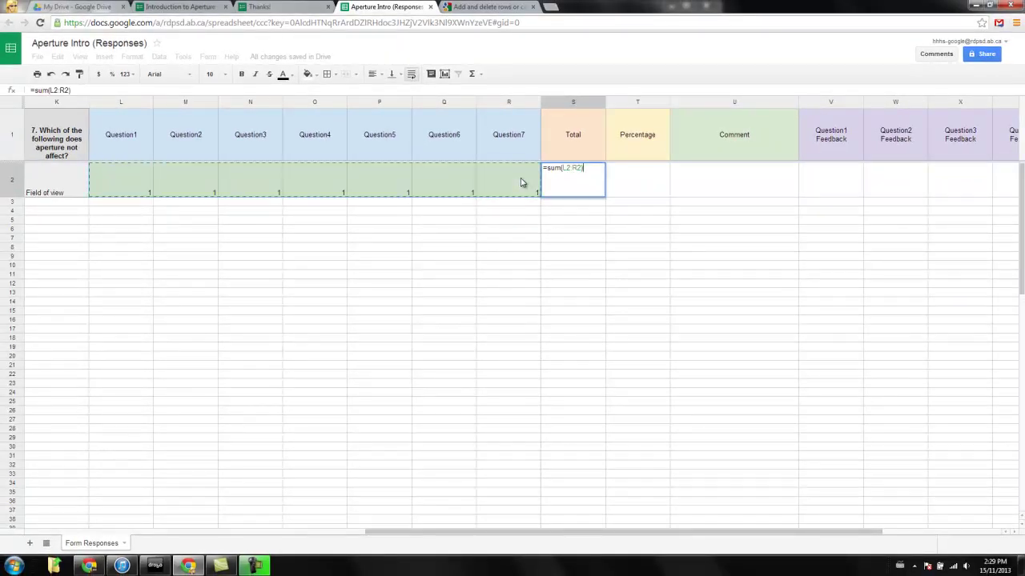
key(Return)
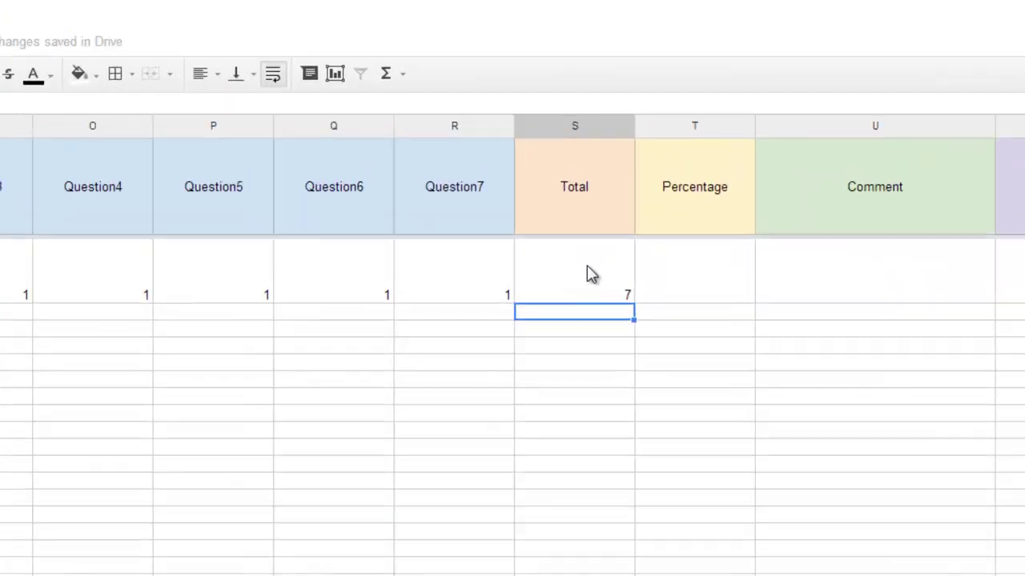
- Enter the formula =S2/7*100 in cell T2 under Percentage
click(713, 277)
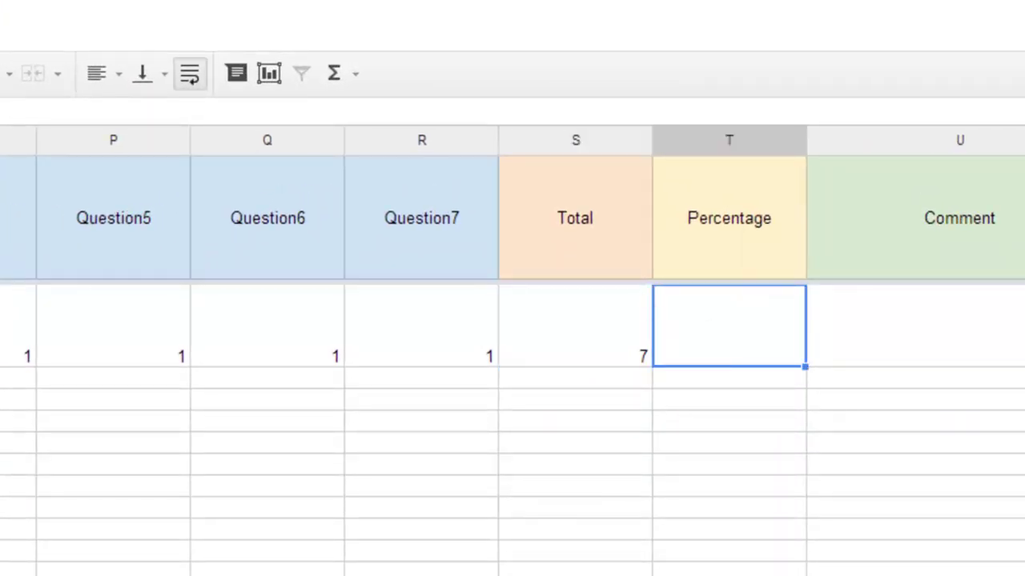
key(Return)
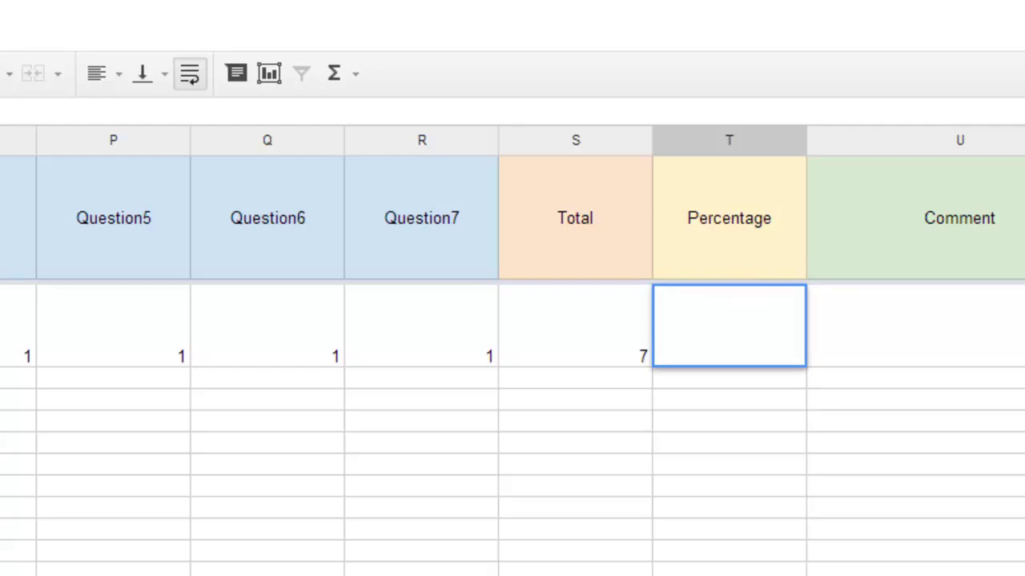
text(=)
click(563, 326)
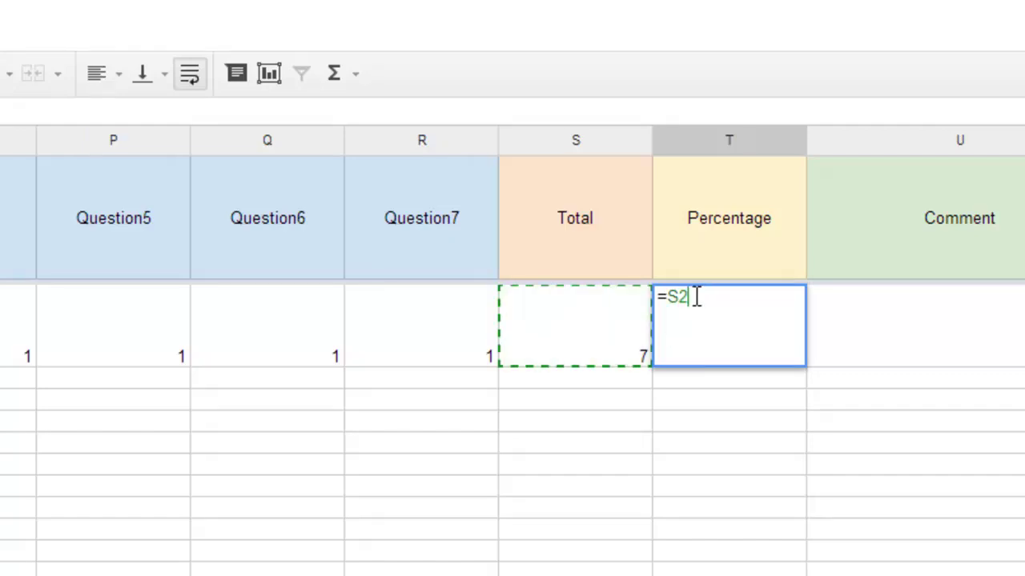
text(/7*100)
key(Return)
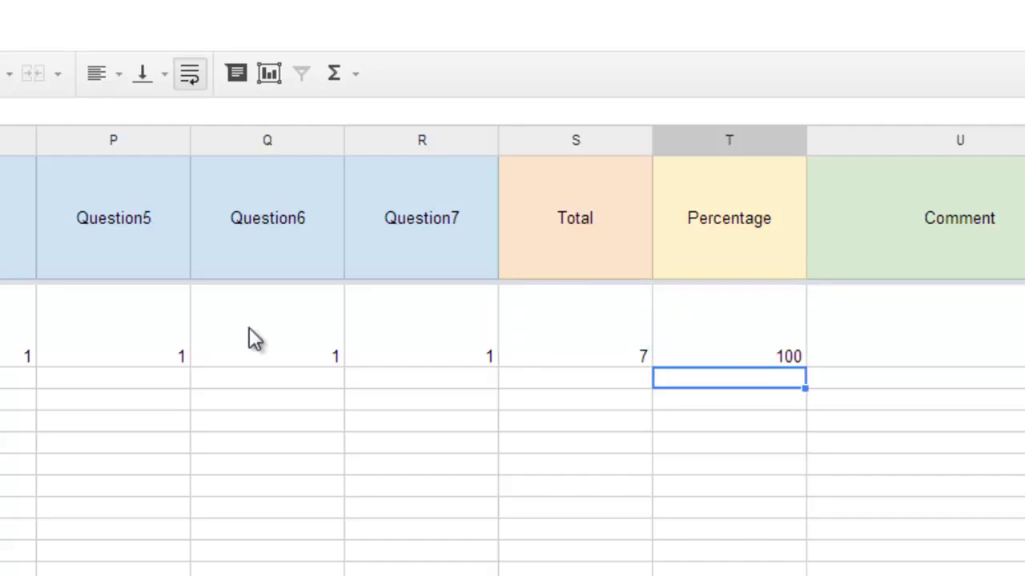
- Begin an IF formula in the Comment cell U2 with the test T2>69 and an opening quote for the pass message
key(Up)
key(Right)
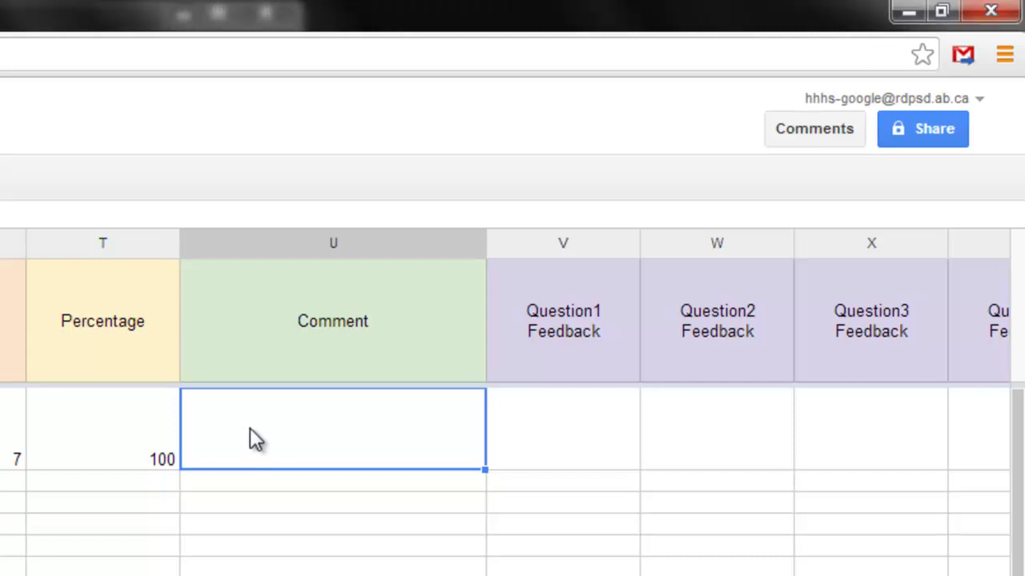
text(=)
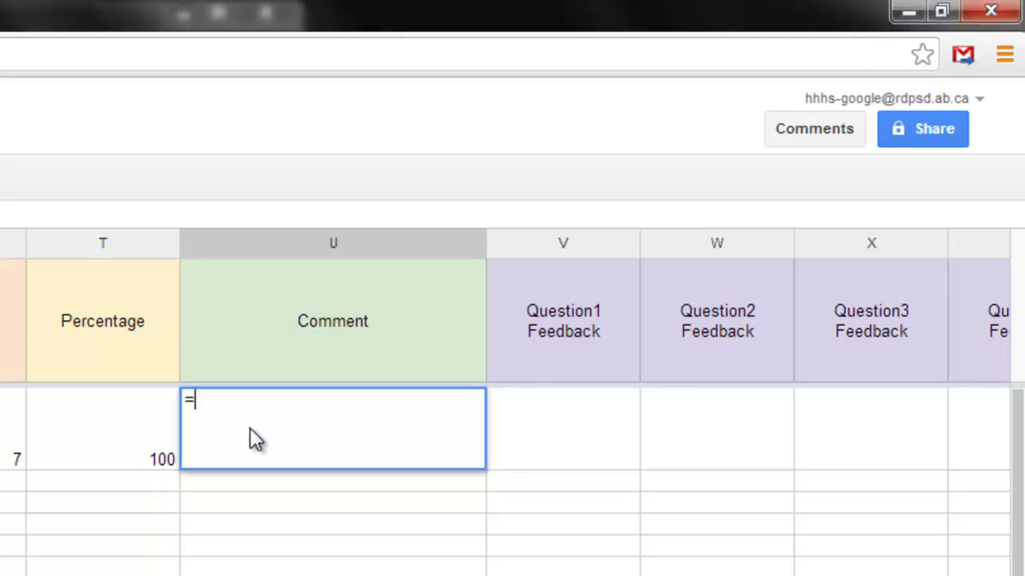
text(if)
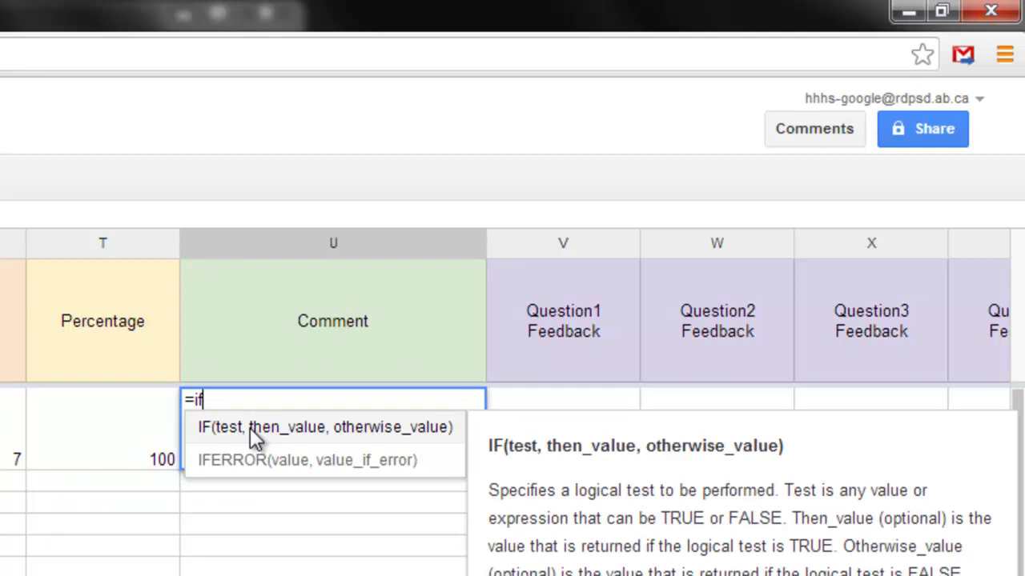
text(()
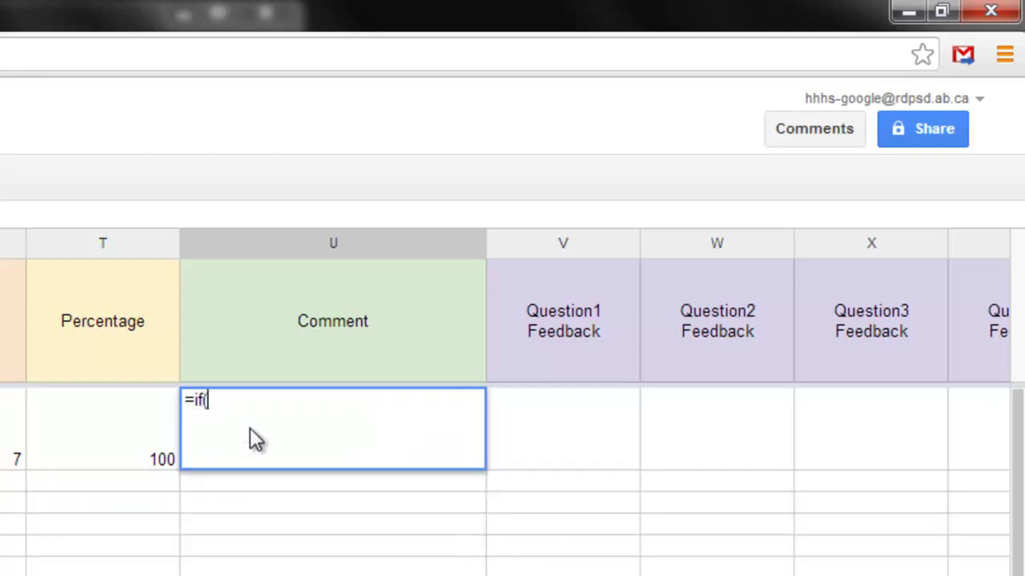
click(112, 436)
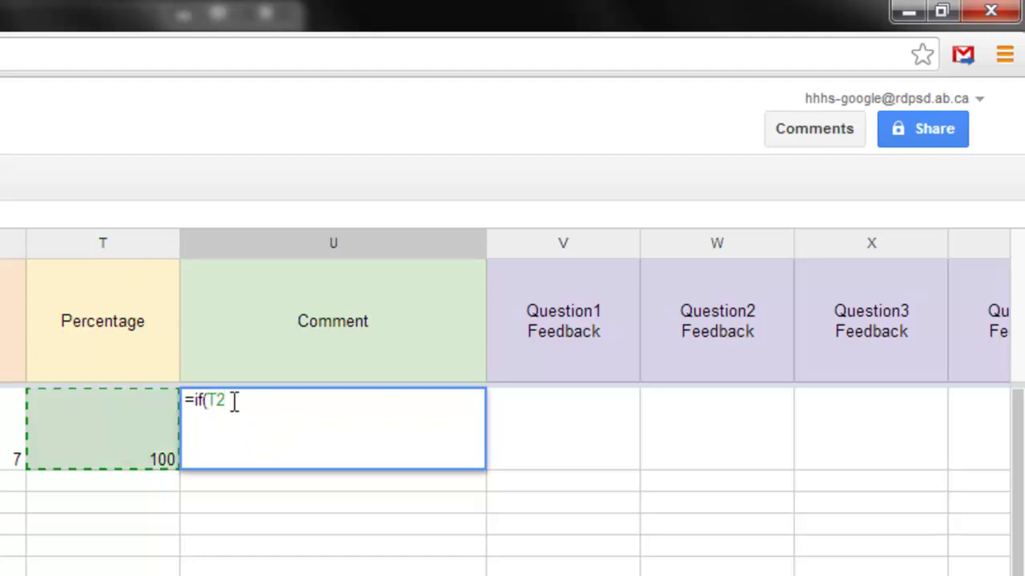
text(>69,)
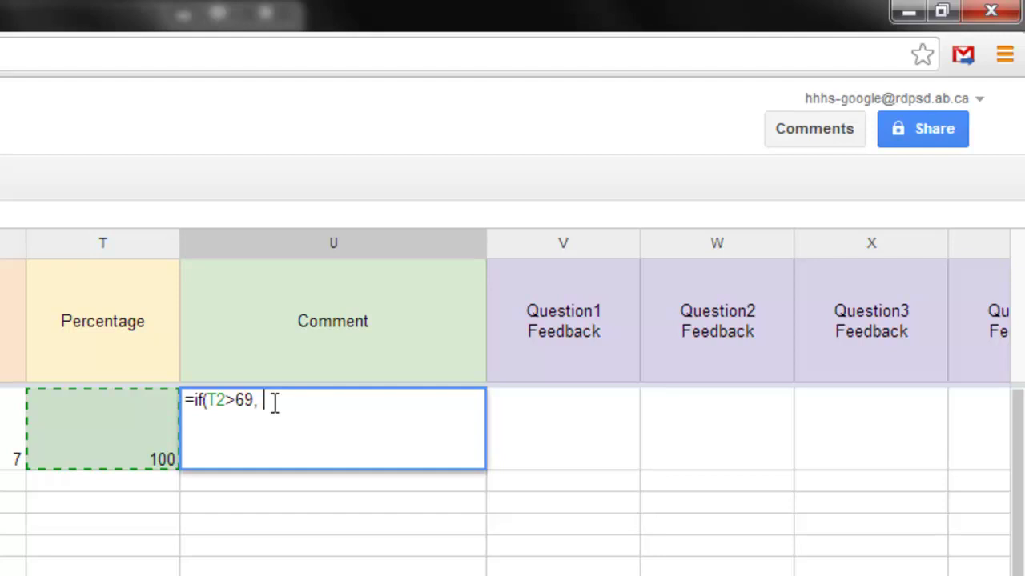
text(")
text(CONGRATS YOU)
key(BackSpace)
key(BackSpace)
key(BackSpace)
key(BackSpace)
key(BackSpace)
key(BackSpace)
key(BackSpace)
key(BackSpace)
key(BackSpace)
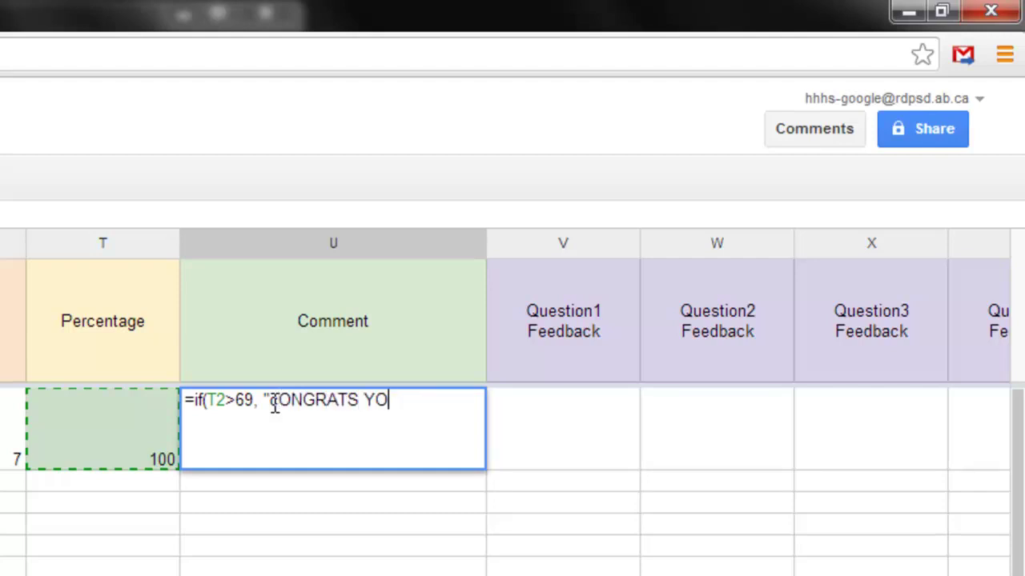
key(BackSpace)
key(BackSpace)
key(BackSpace)
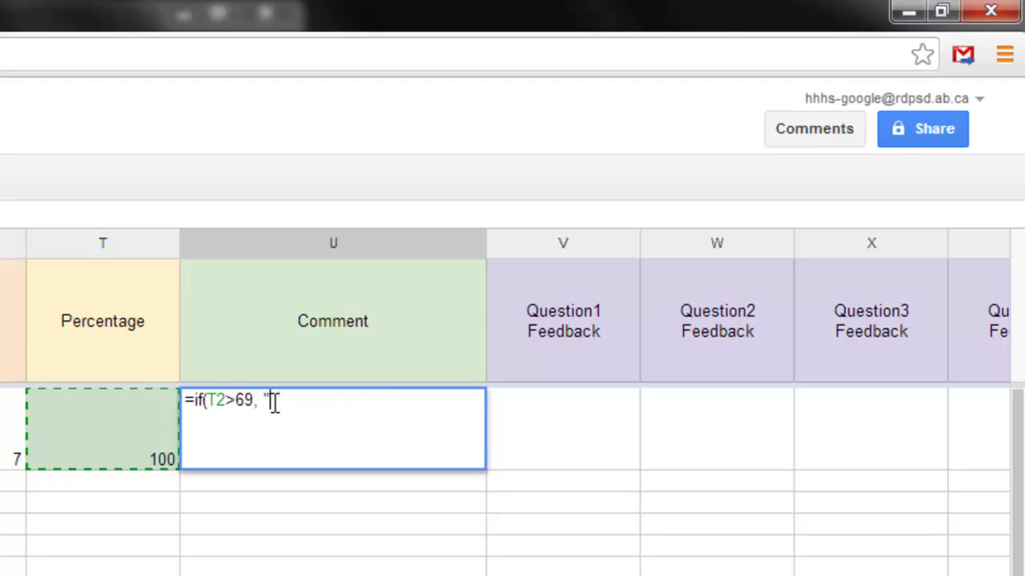
- Add "Congrats! You passed. Please move on to the next section." as the U2 formula's result for a passing percentage
text(Congrats!  Wyou)
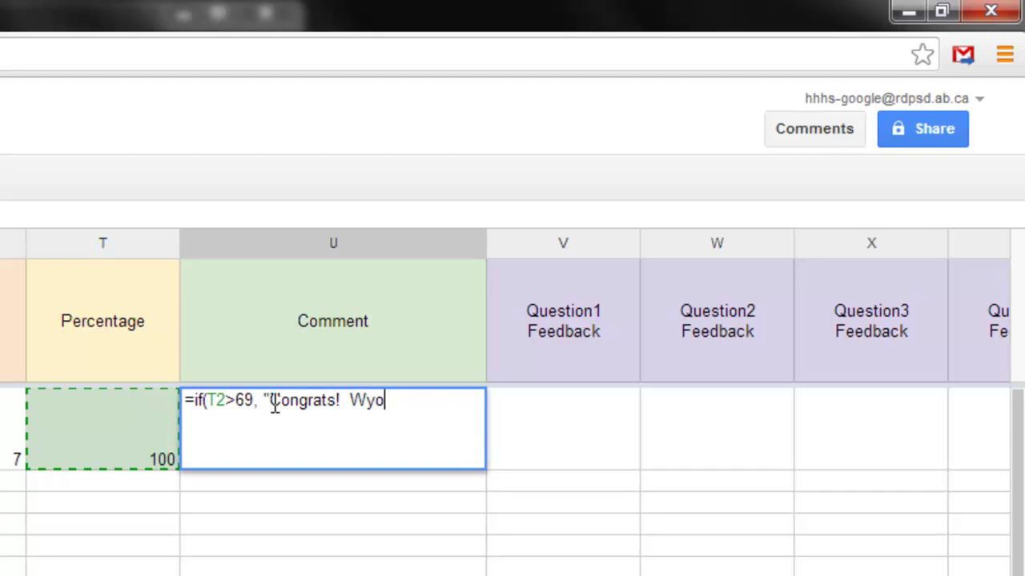
key(BackSpace)
key(BackSpace)
key(BackSpace)
key(BackSpace)
key(BackSpace)
text(You passed.  )
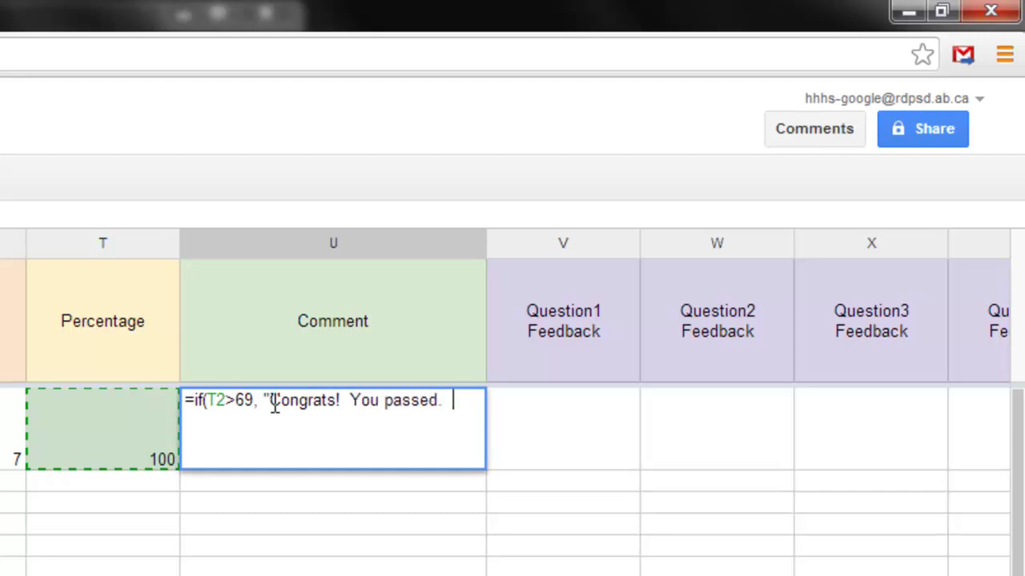
text(Please move on)
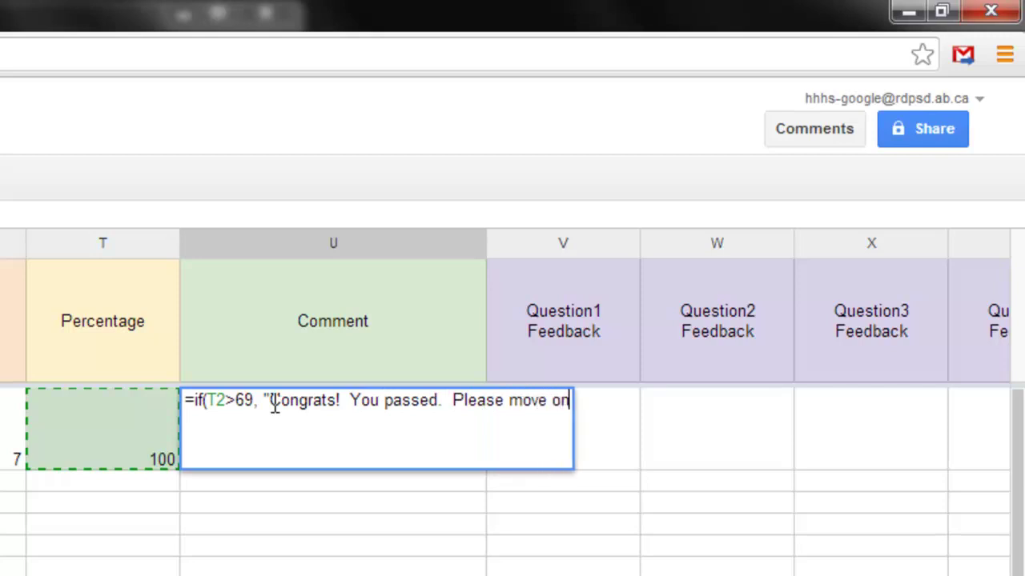
text( to the nex)
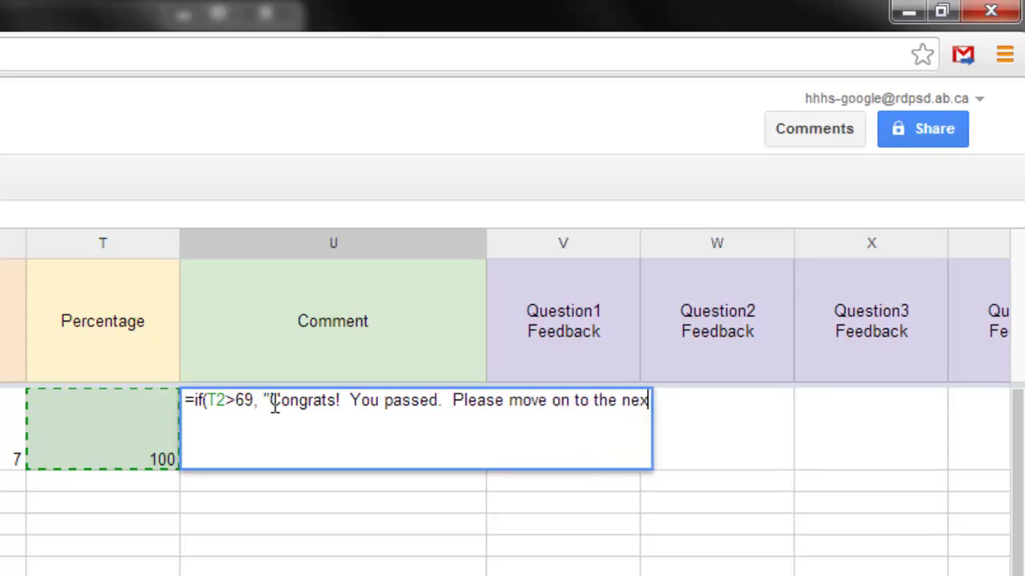
text(t section)
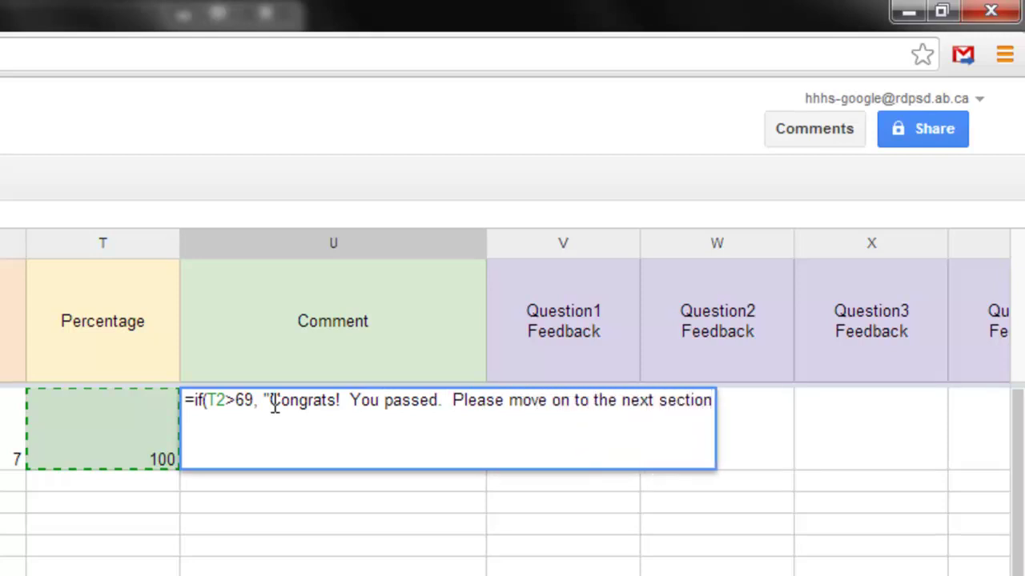
text(.)
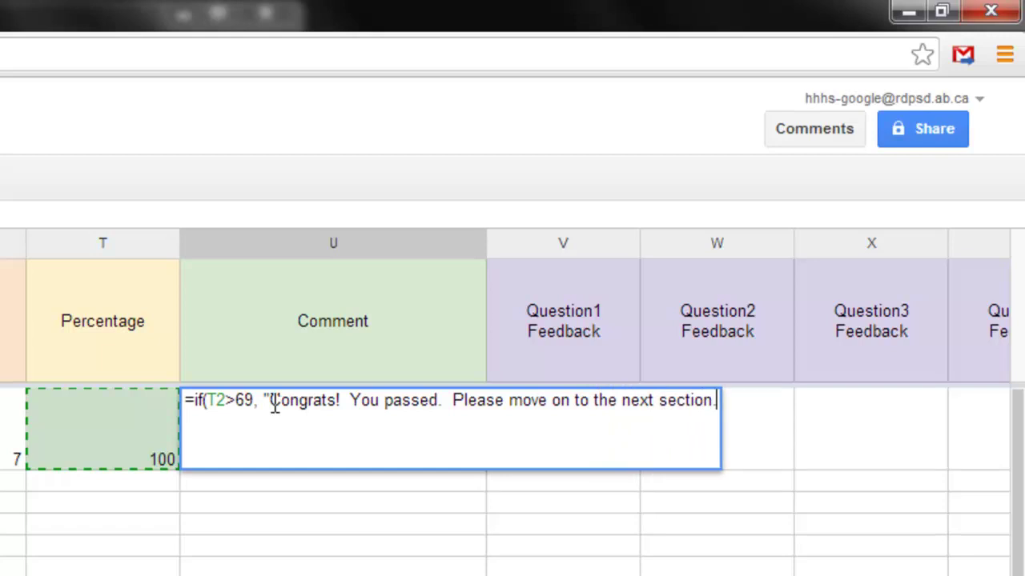
text(")
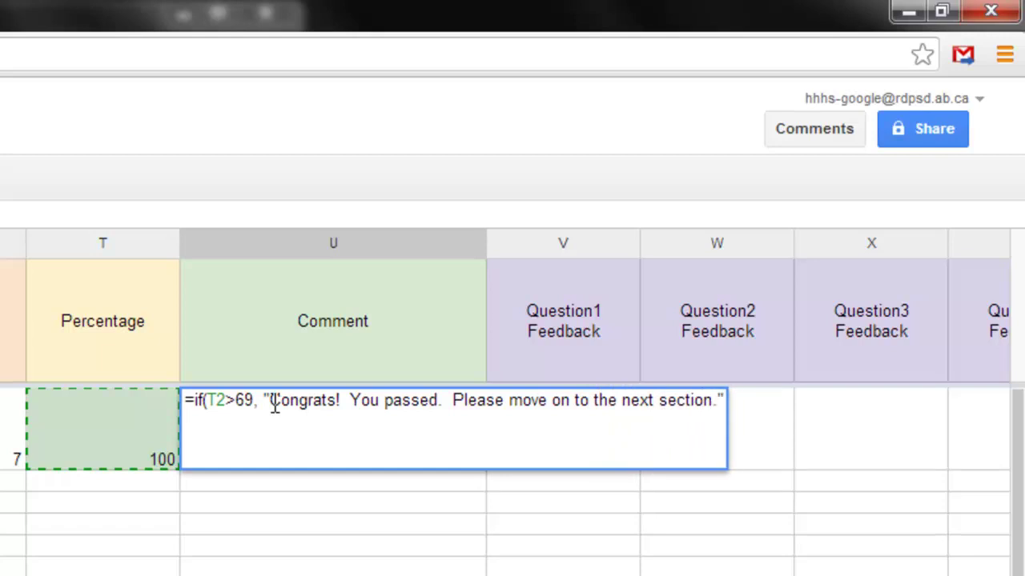
text(,)
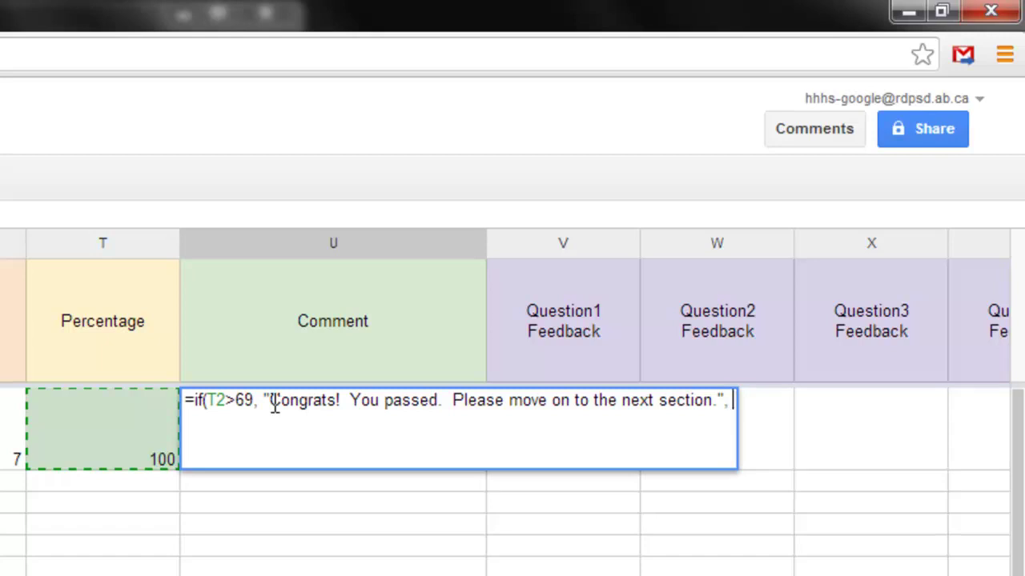
- Complete the U2 formula with the failing result "You did not achieve the goal of 70%. Please review your materials and try the quiz again."
text(")
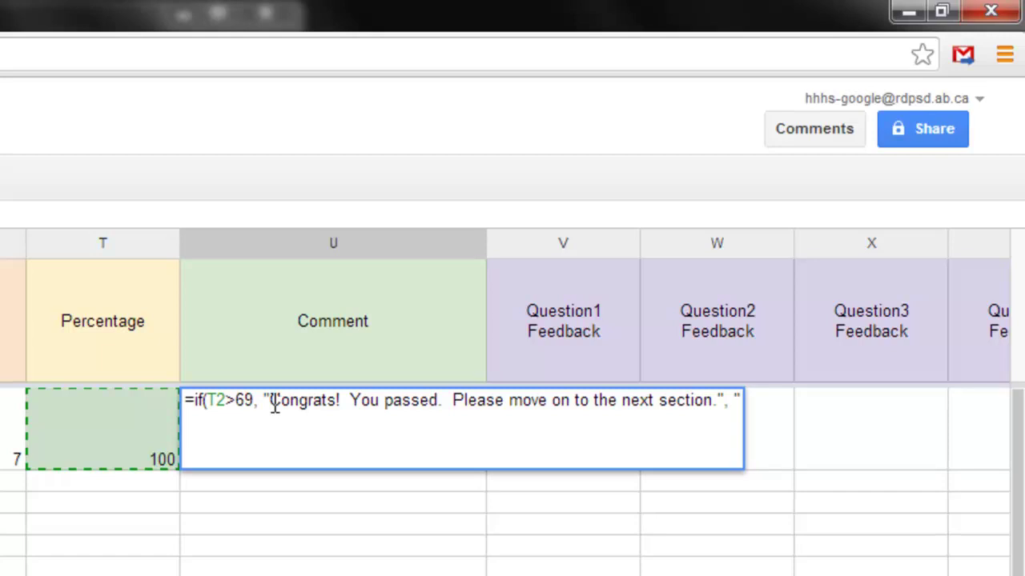
text(You)
text( did)
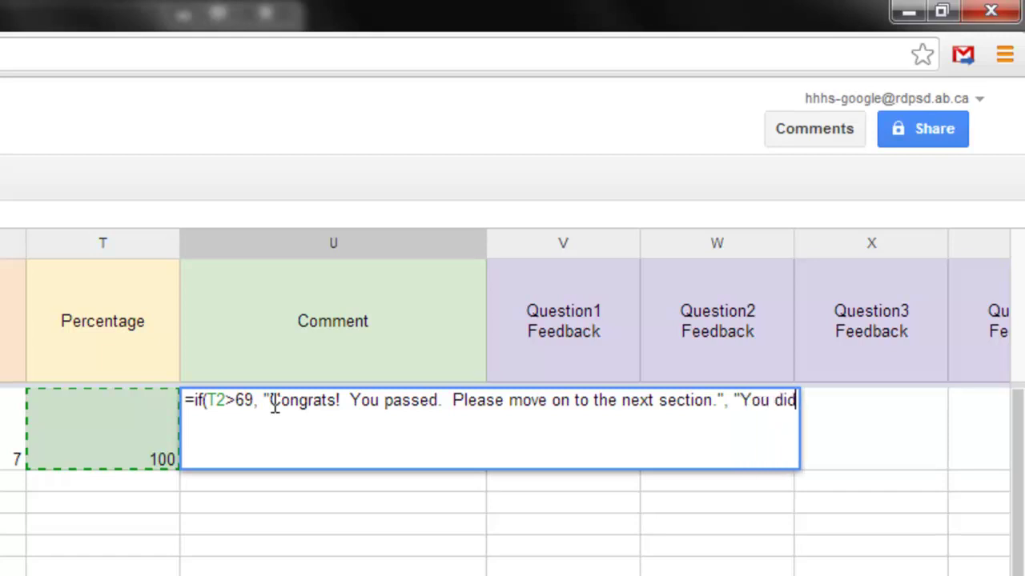
text( not achi)
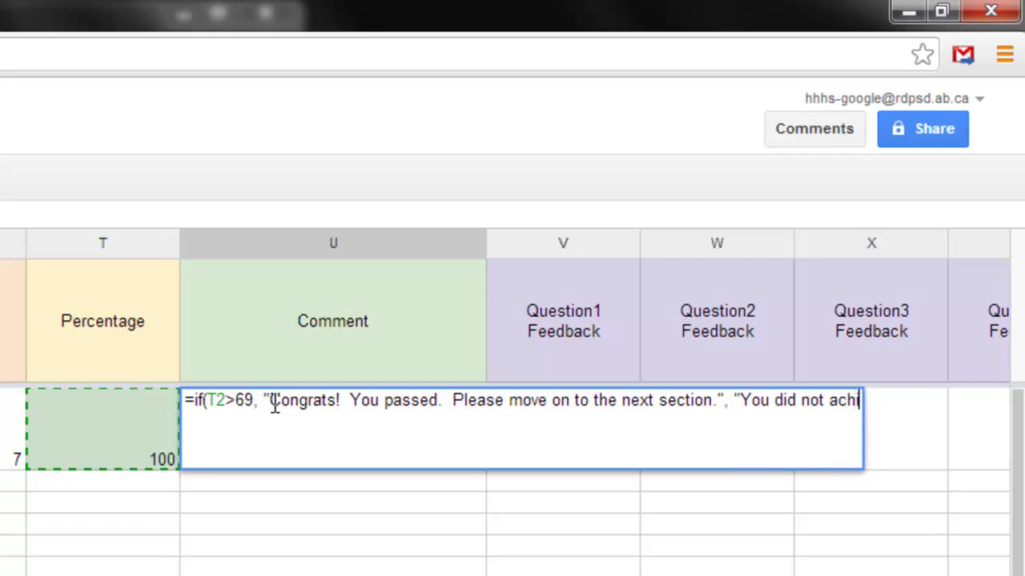
text(eve the goal )
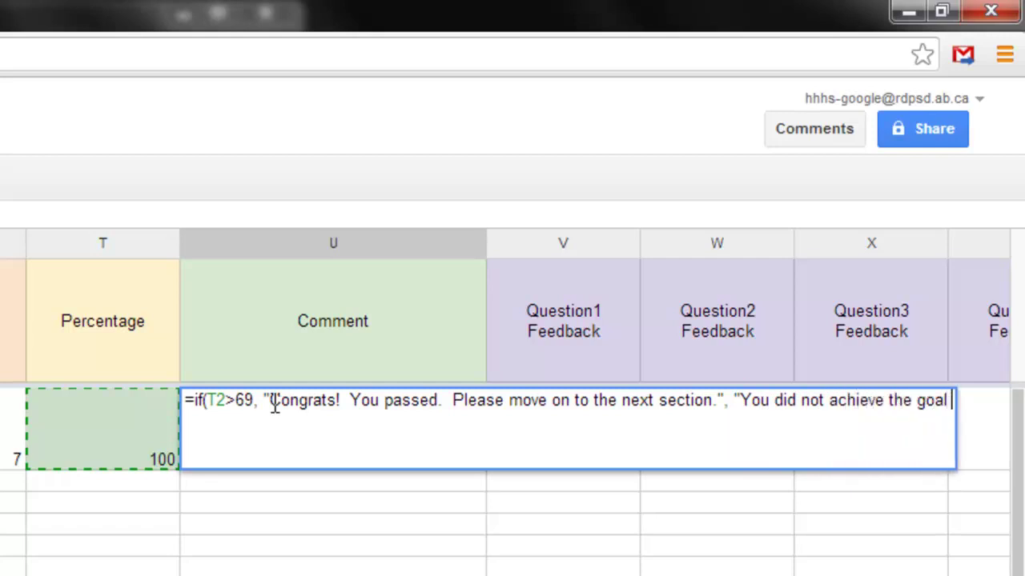
text(of 70)
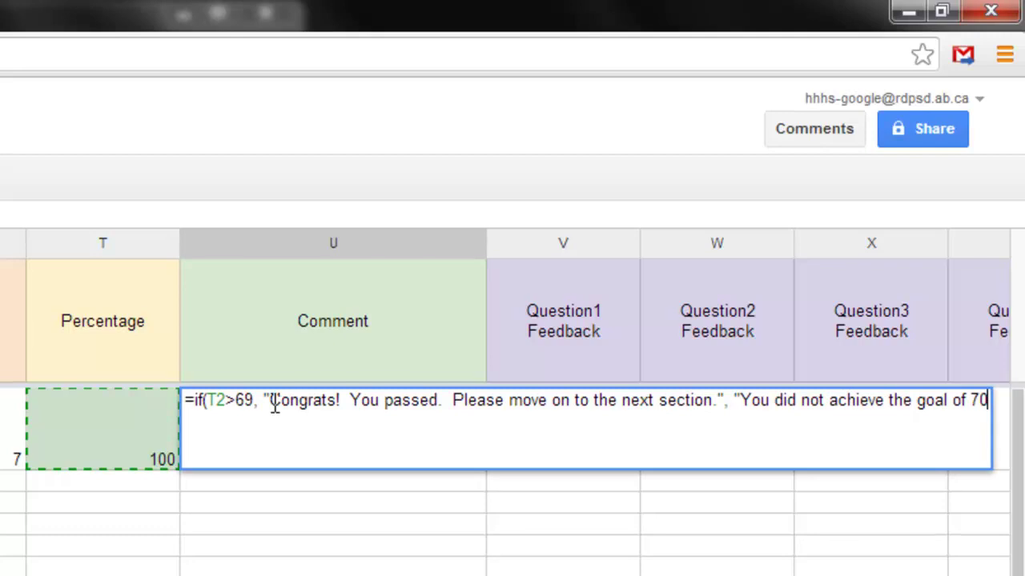
text(%.  P)
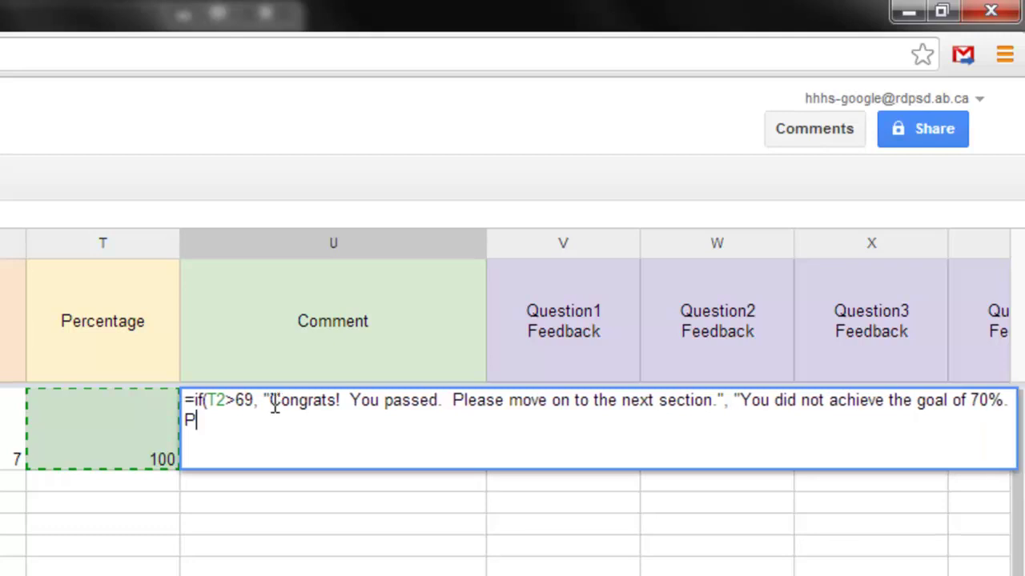
text(lease review y)
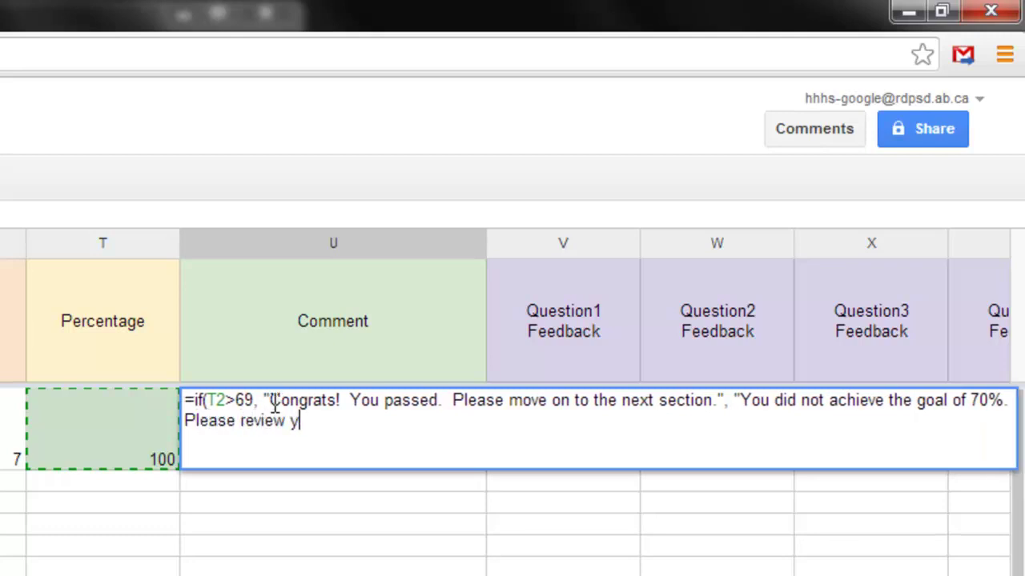
text(our materials anm)
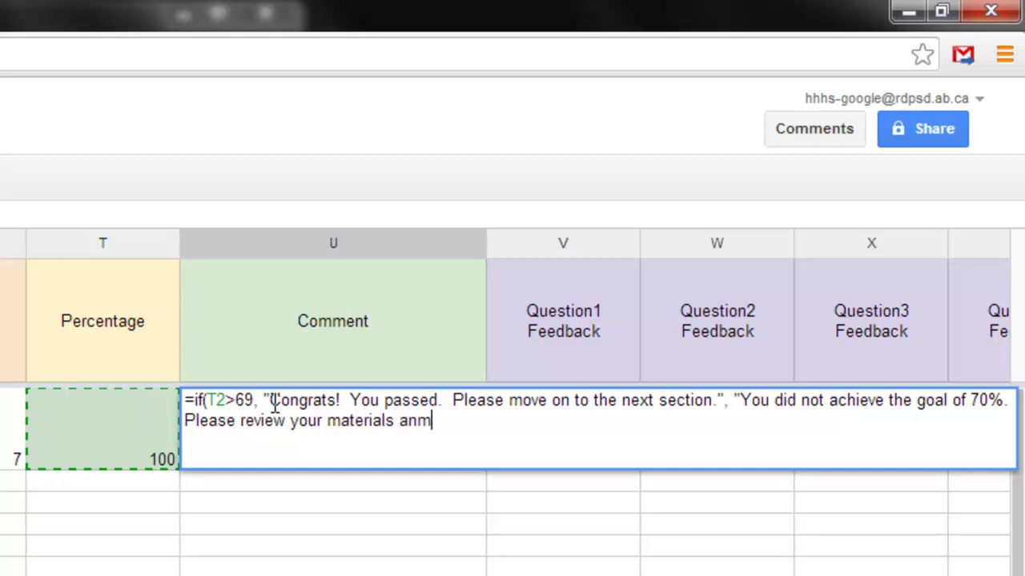
key(BackSpace)
text(d try the quiz aga)
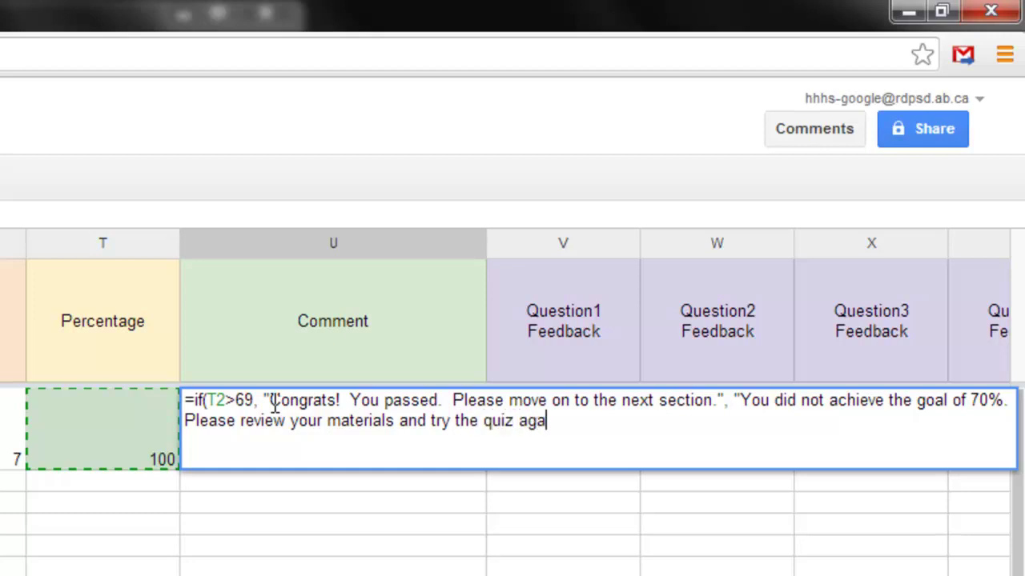
text(in.")
text())
key(Return)
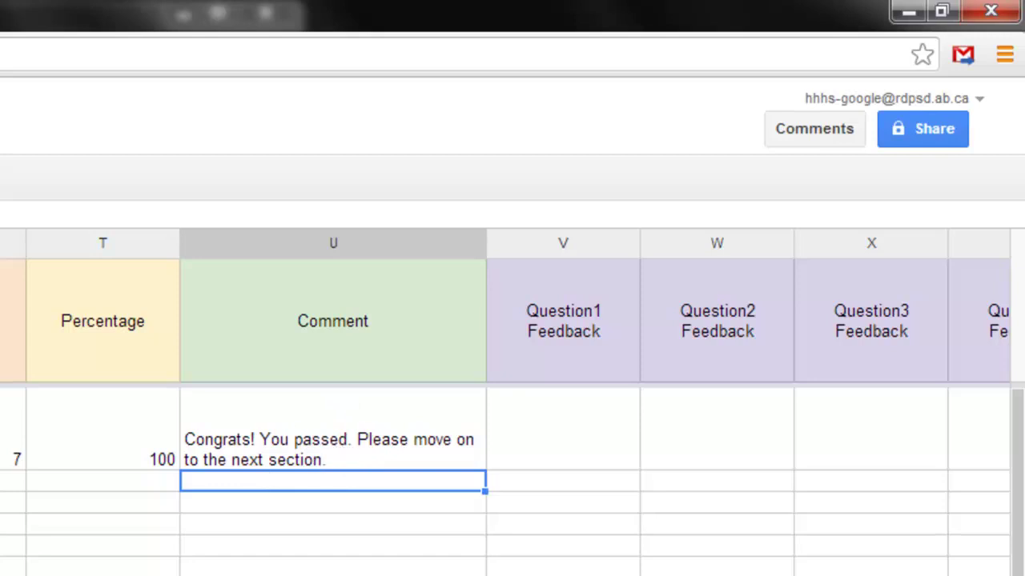
- Begin an IF formula in the Question1 Feedback cell V2 with the test L2=1 and an opening quote for the correct-answer message
scroll(512, 360, right, 3)
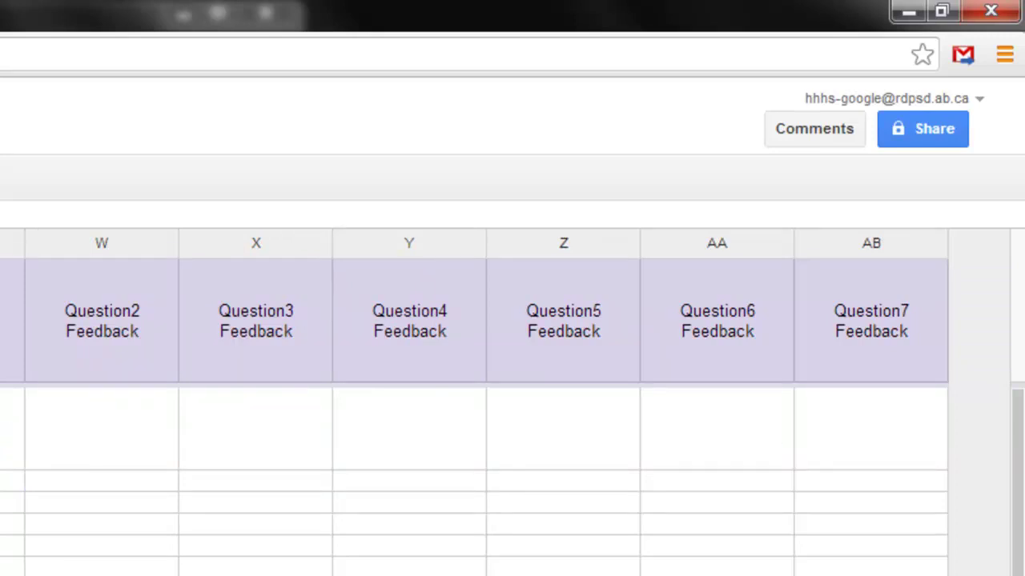
click(16, 424)
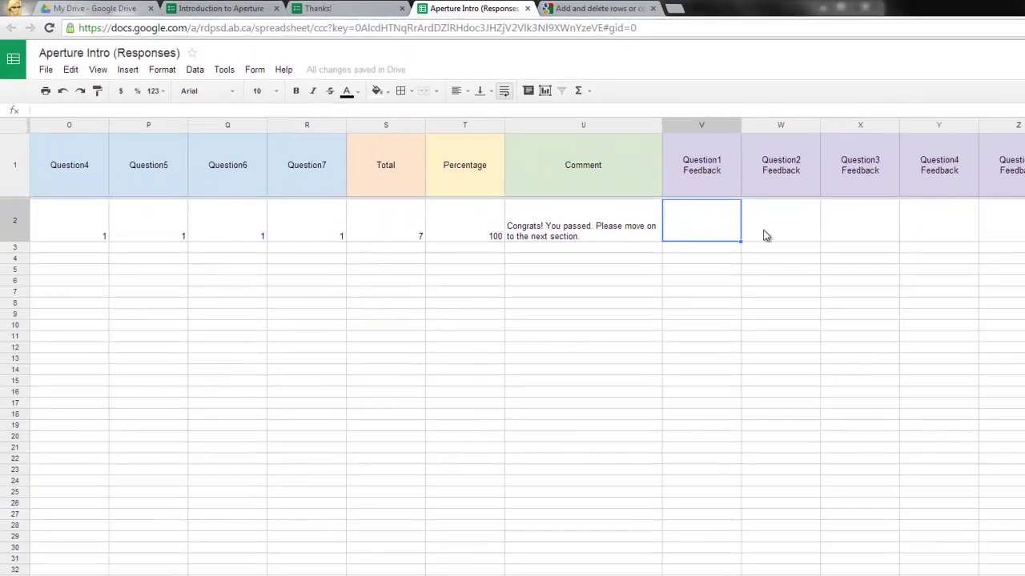
scroll(513, 360, left, 5)
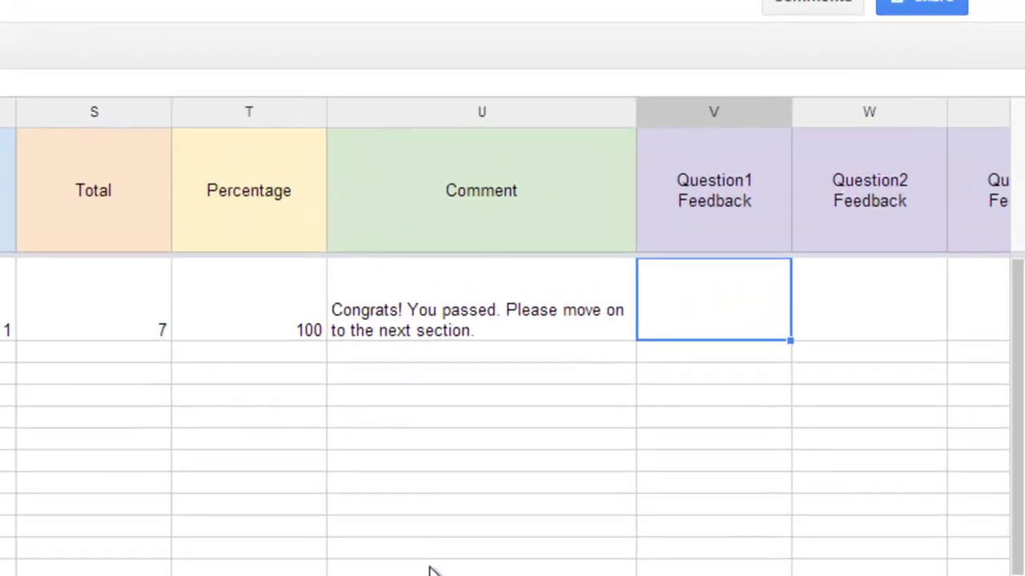
text(=)
key(Escape)
text(=I)
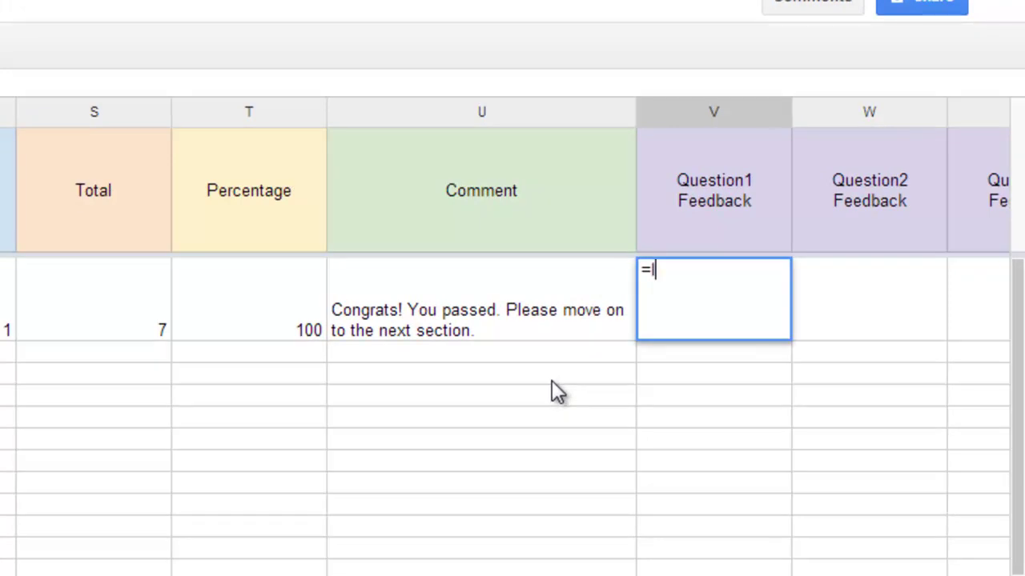
text(F(L2=1)
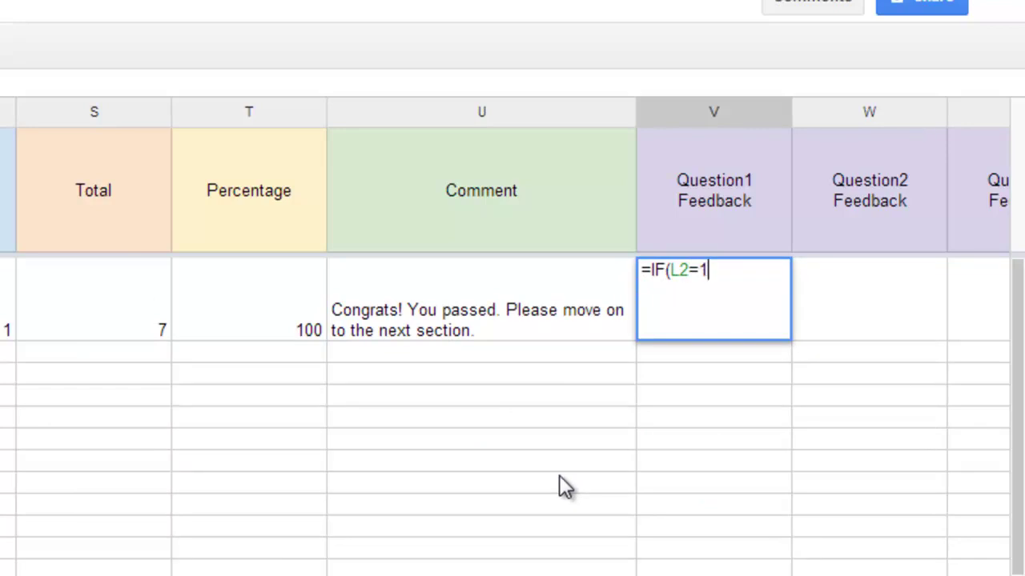
text(, "Question)
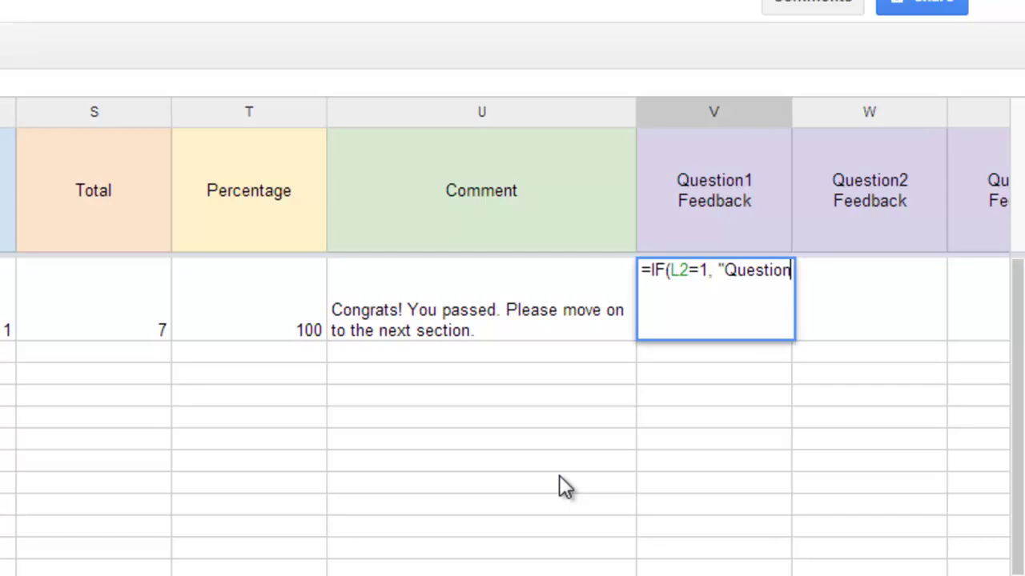
text( 1 is)
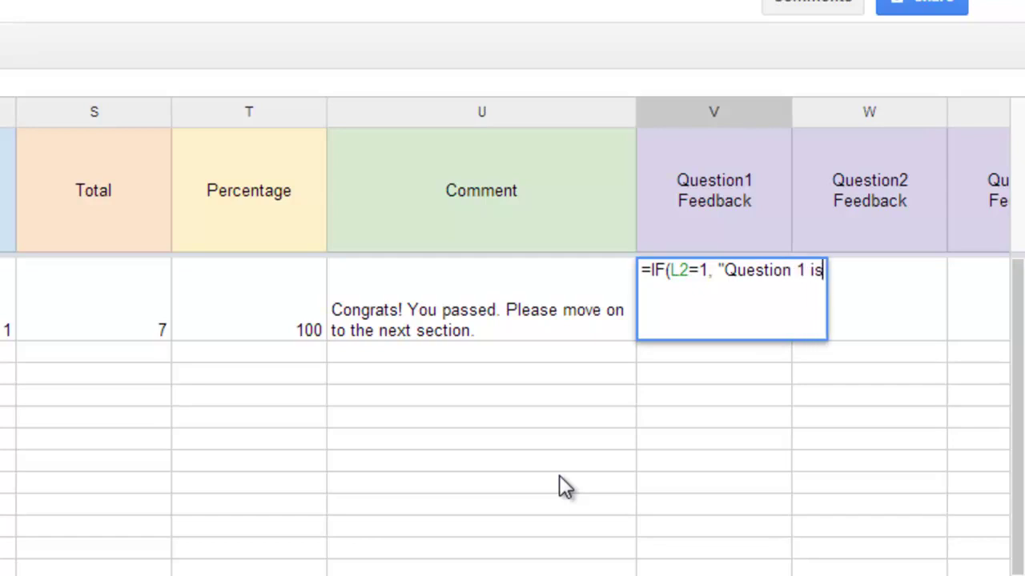
text( correct)
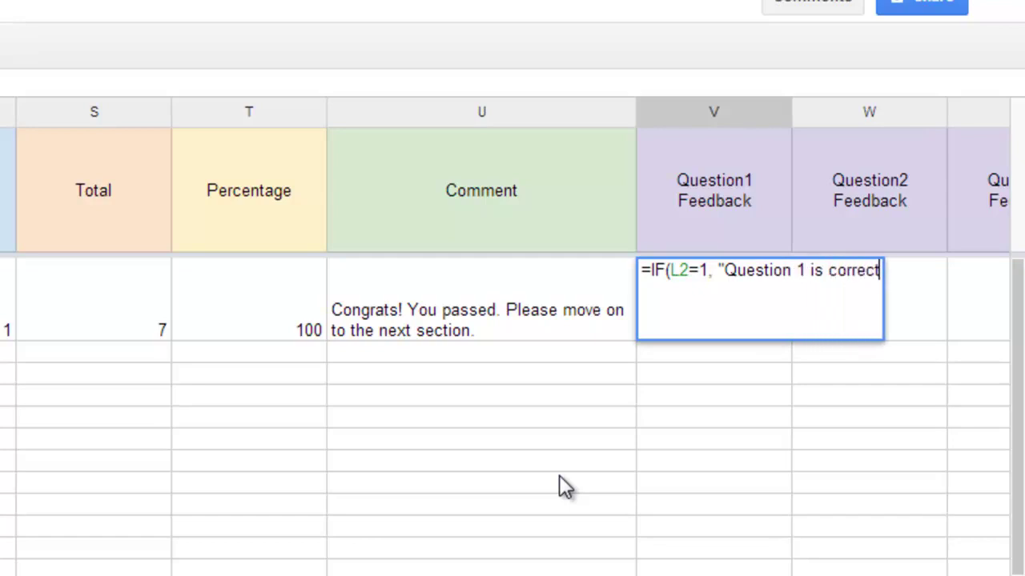
key(BackSpace)
key(BackSpace)
key(BackSpace)
key(BackSpace)
key(BackSpace)
key(BackSpace)
key(BackSpace)
key(BackSpace)
key(BackSpace)
key(BackSpace)
key(BackSpace)
key(BackSpace)
key(BackSpace)
key(BackSpace)
key(BackSpace)
key(BackSpace)
key(BackSpace)
key(BackSpace)
key(BackSpace)
key(BackSpace)
key(BackSpace)
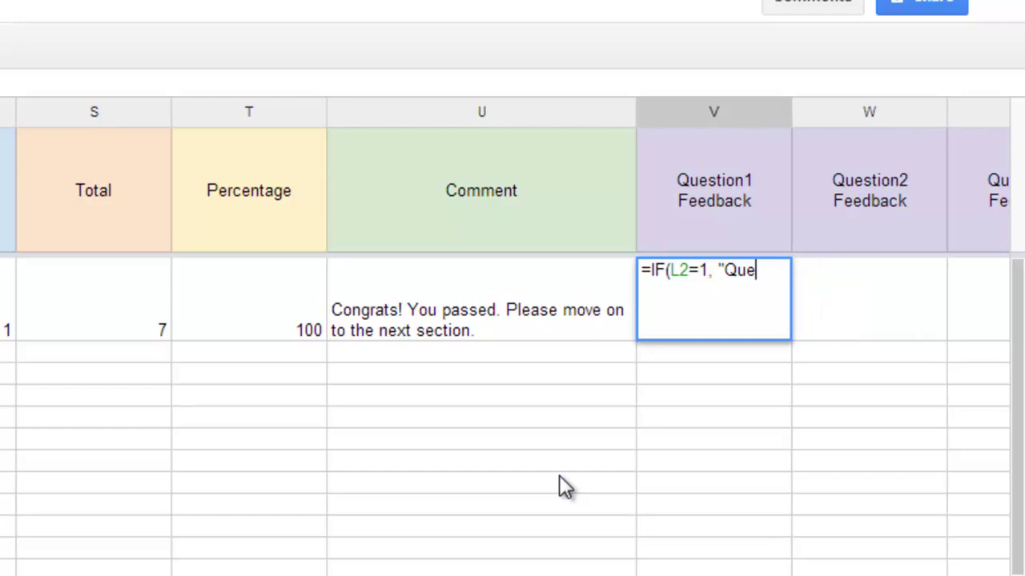
- Add "Question 1 - You answered correctly." as the V2 formula's result for a correct answer
text(Question 1 - )
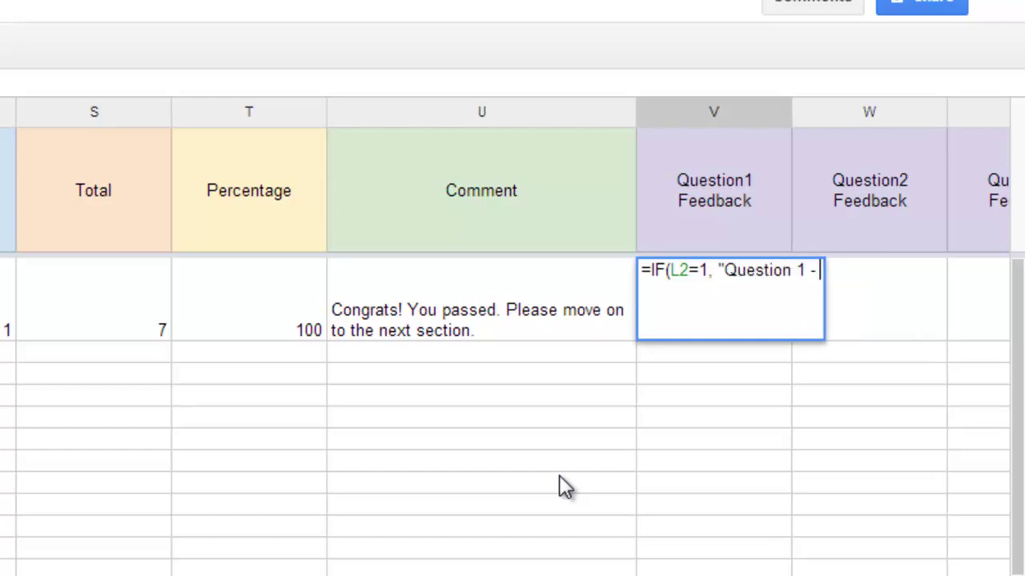
text(You answer)
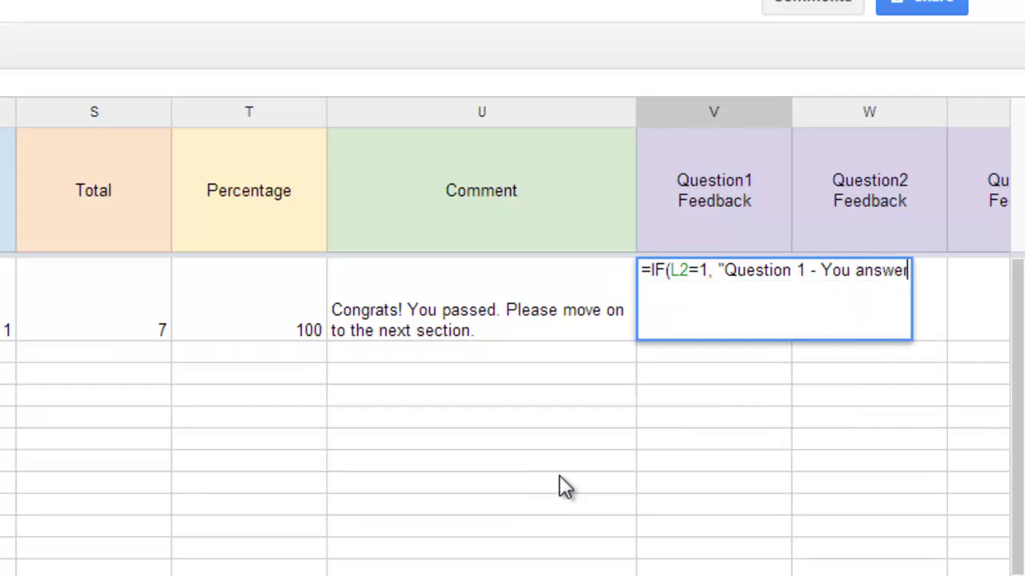
text(ed correctly.)
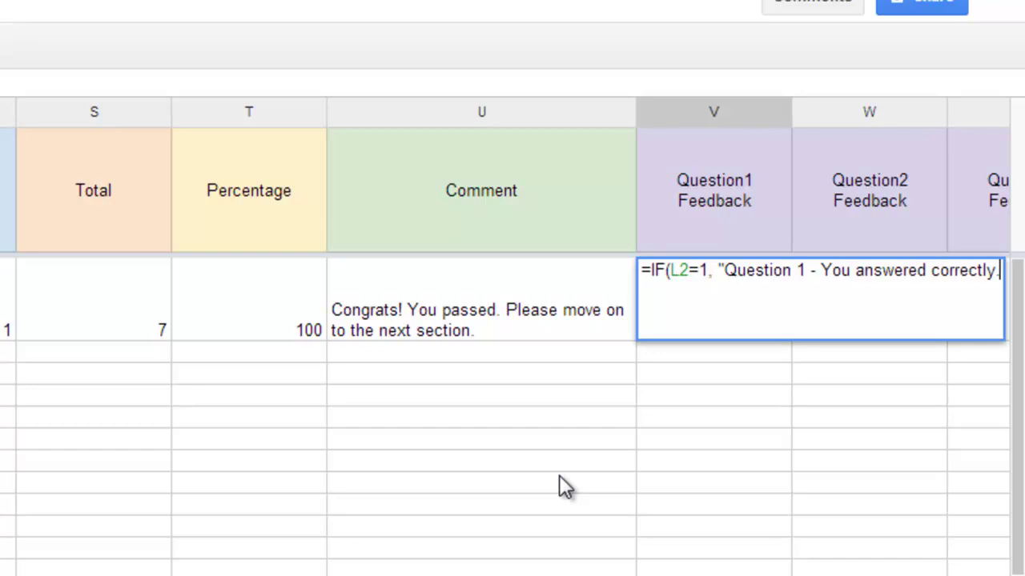
text(")
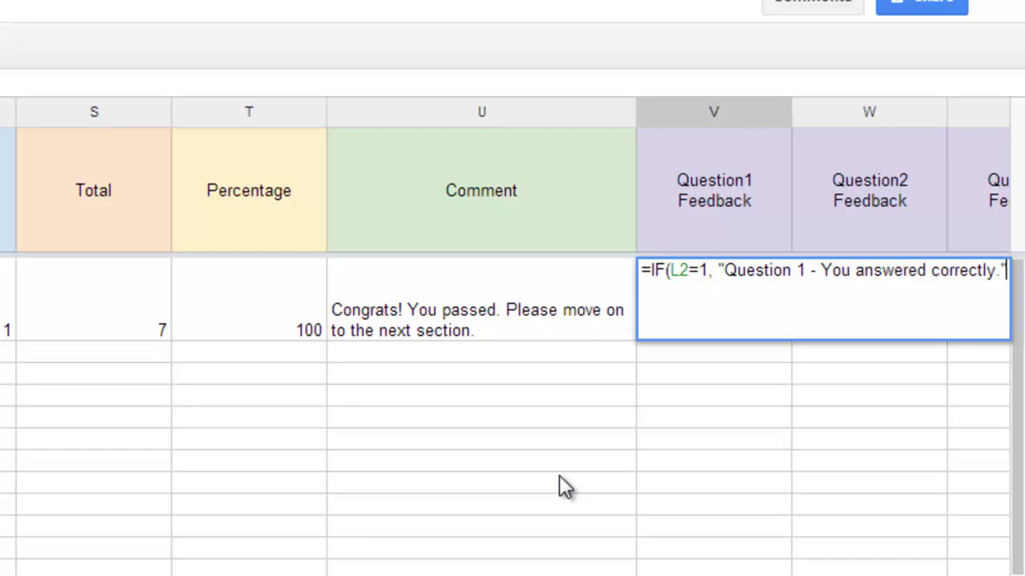
text(,)
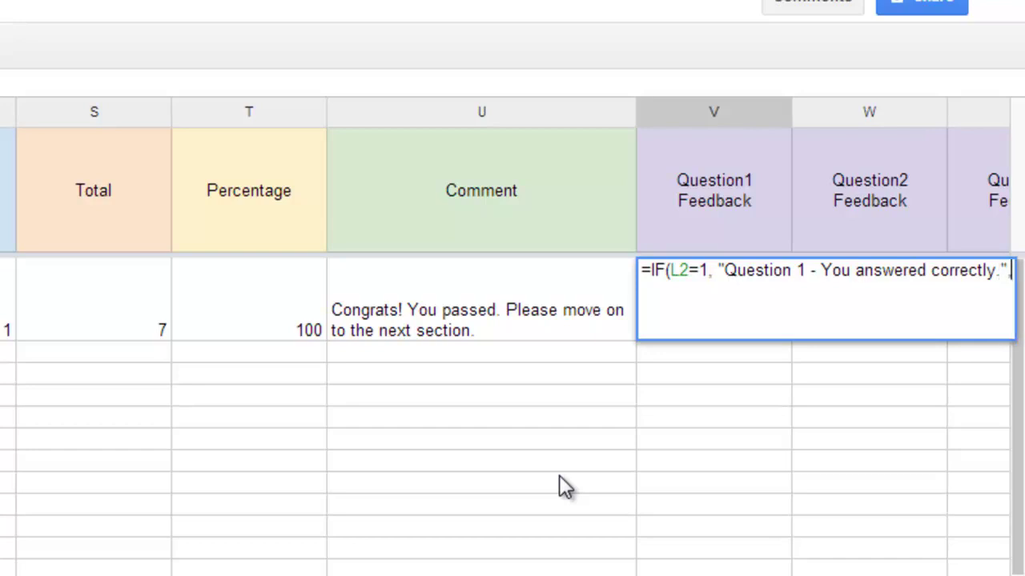
- Begin the V2 formula's message for an incorrect answer with "Question 1 - "
text(")
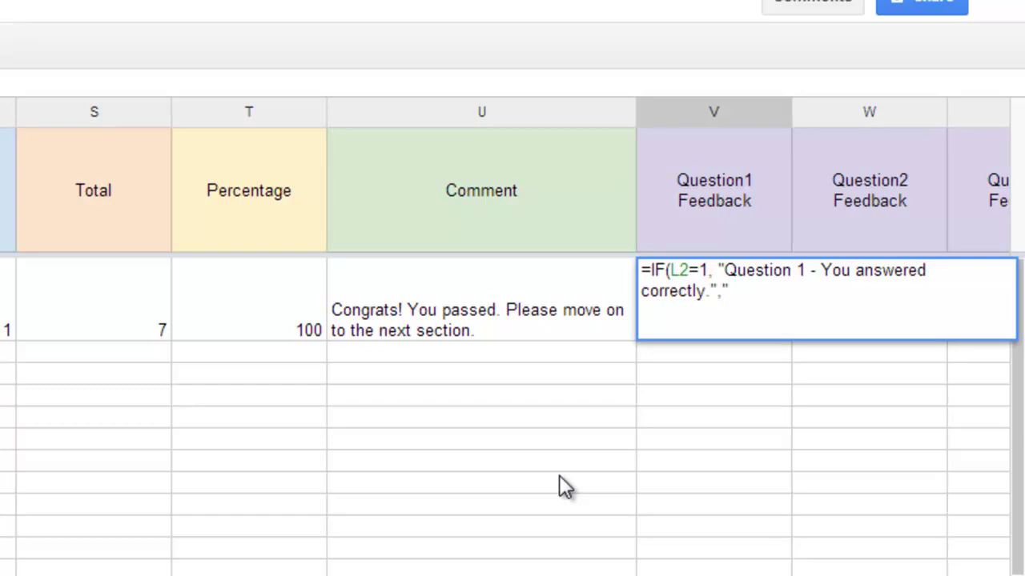
text(Question 1)
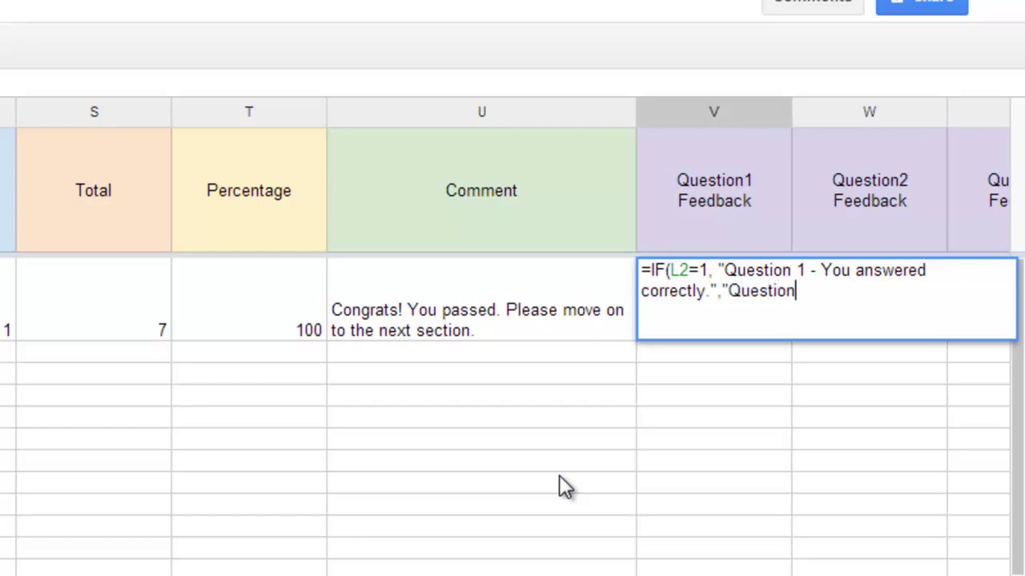
text( - T)
key(BackSpace)
- Review question 1 and its aperture image in the Introduction to Aperture form, and return to the Aperture Intro (Responses) spreadsheet
scroll(512, 360, left, 6)
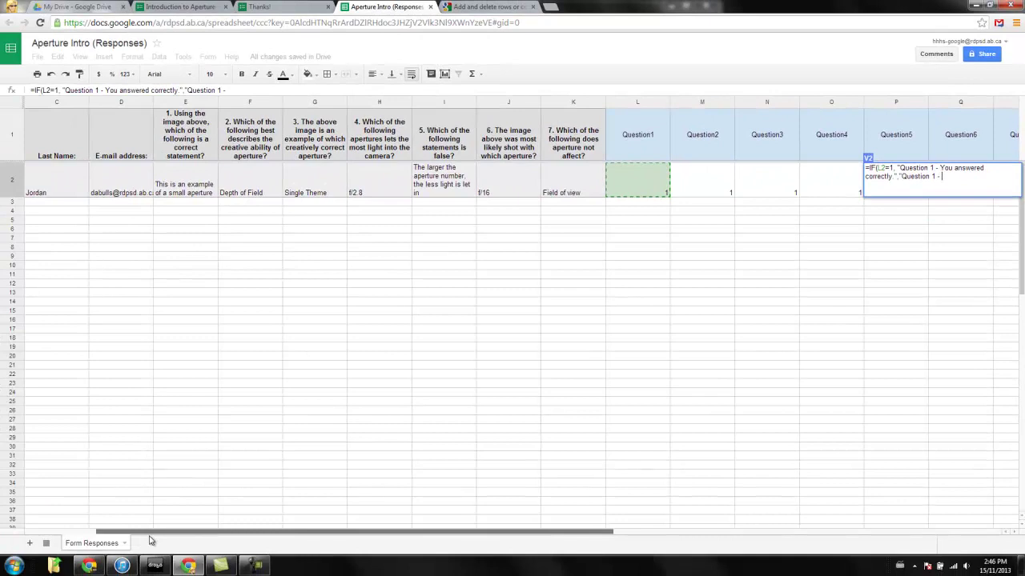
click(260, 8)
click(173, 7)
scroll(856, 440, down, 3)
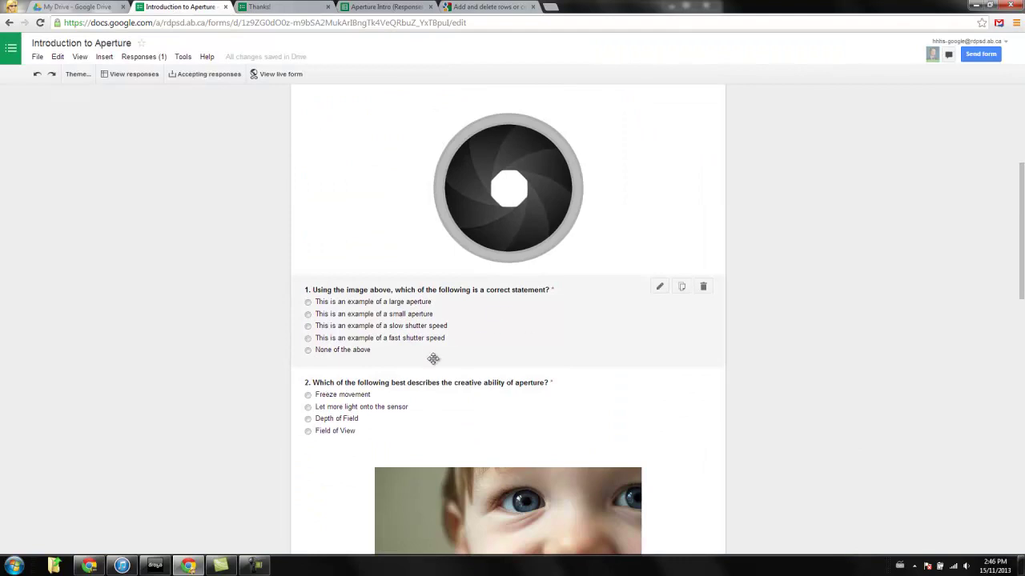
click(488, 7)
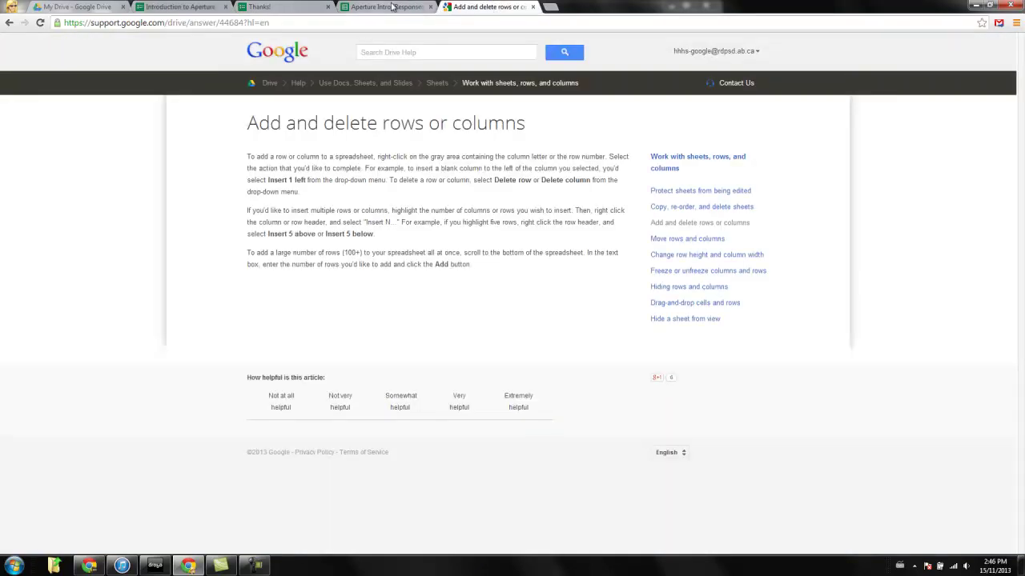
click(357, 6)
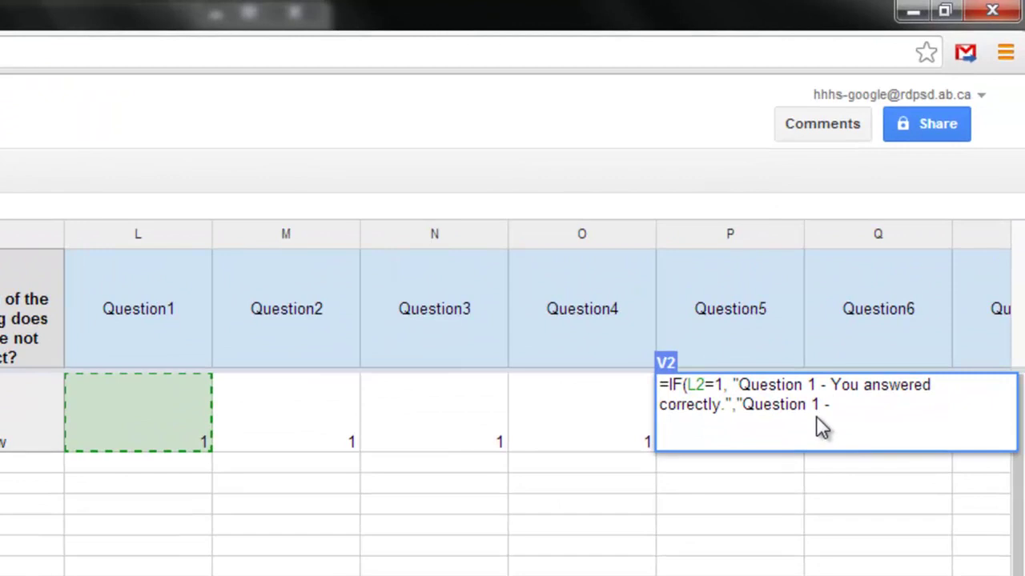
- Continue the V2 formula's incorrect-answer message with "The size of the aperture is determined by the size of the opening of the lens."
text(The size of the ape)
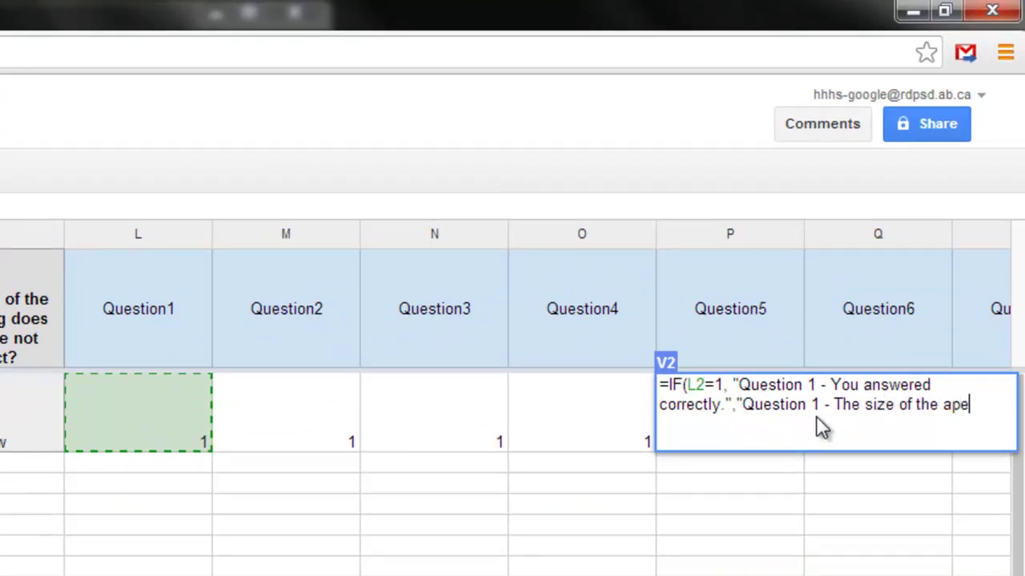
text(rture is dete)
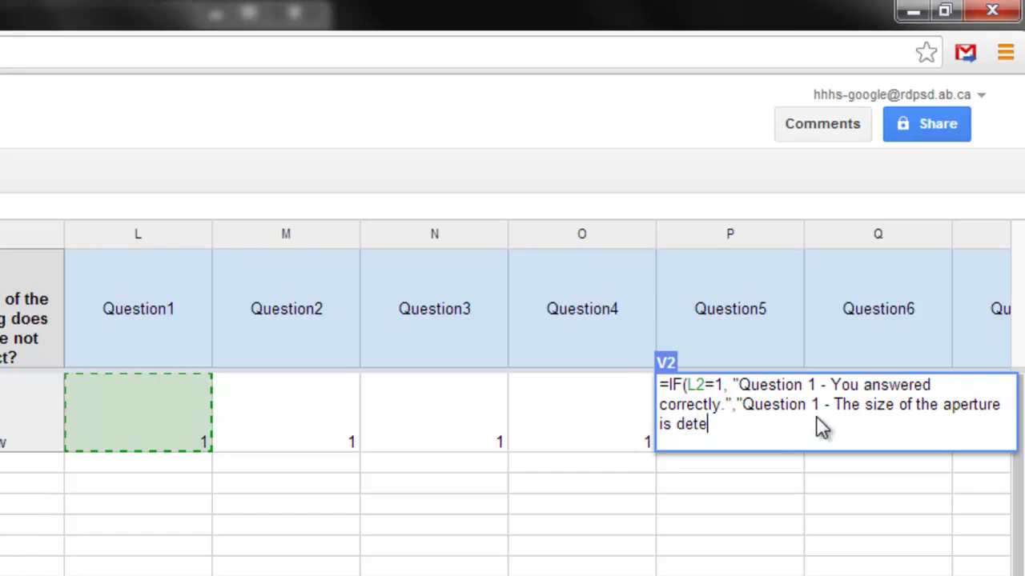
text(rmined by the )
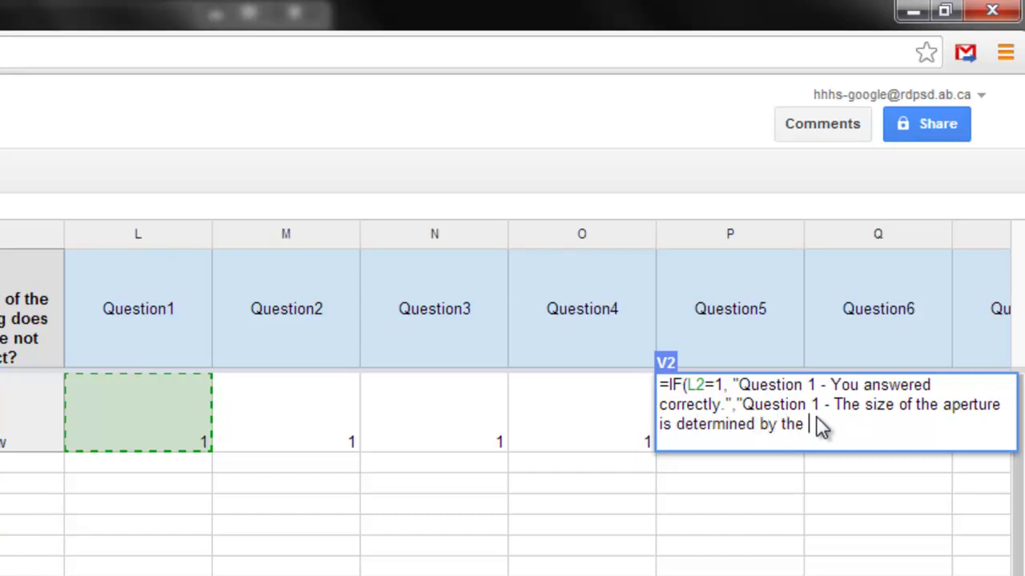
text(size of the op)
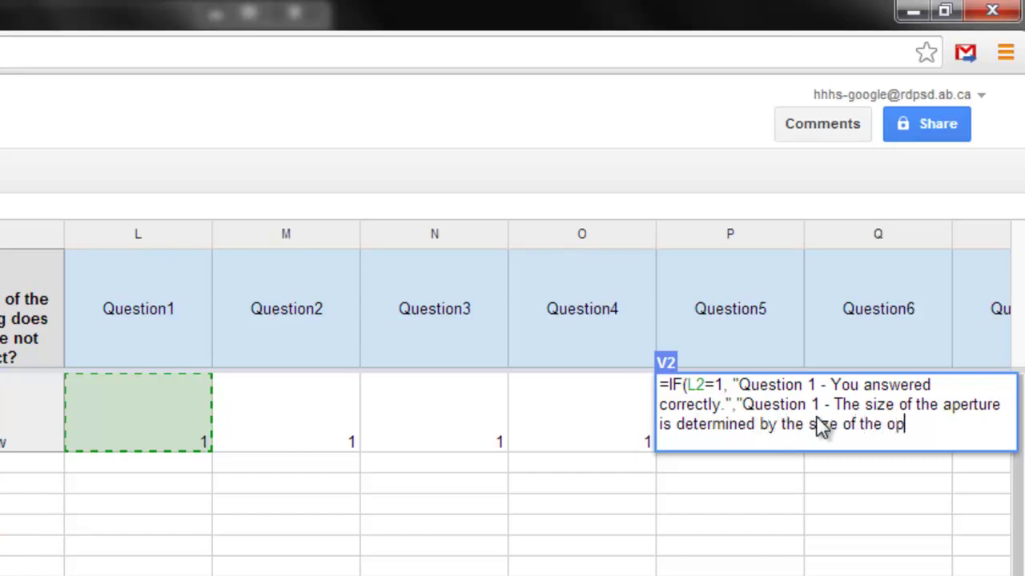
text(ening of the len)
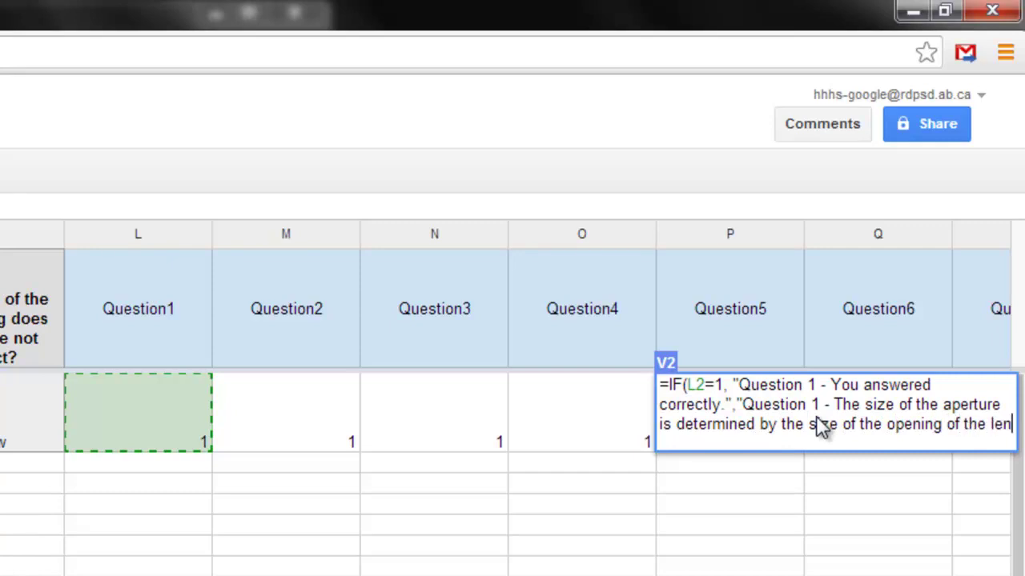
text(s.  Therefor)
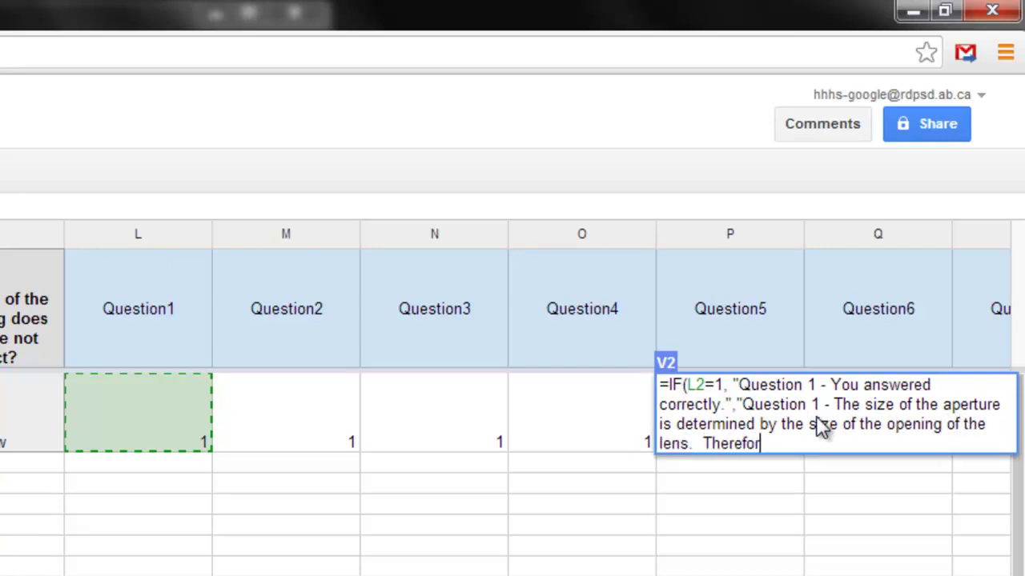
- Finish the V2 incorrect-answer message with "Therefore, the photo is an example of a small aperture." and enter the formula
text(e, the pho)
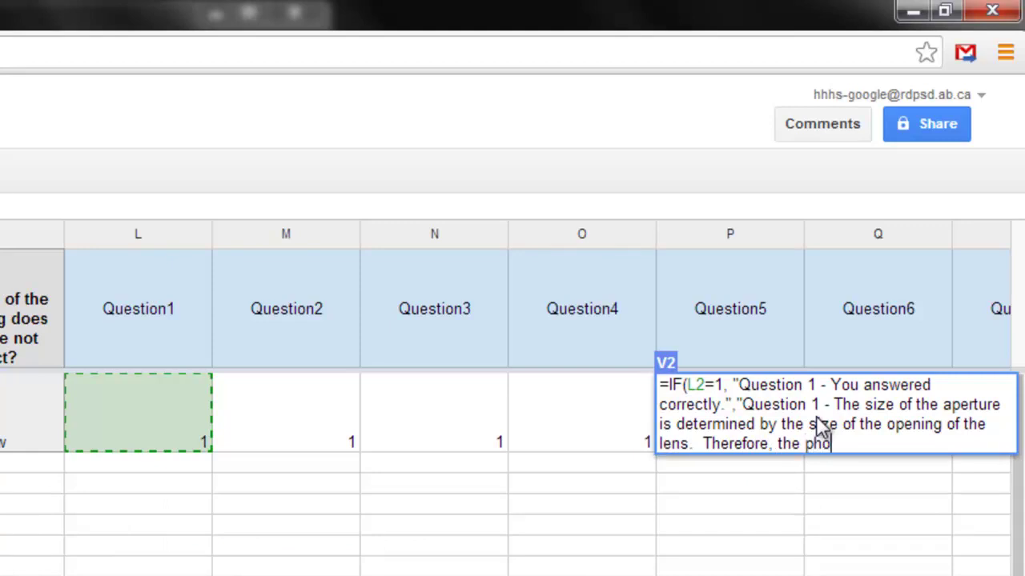
text(to is an example of a )
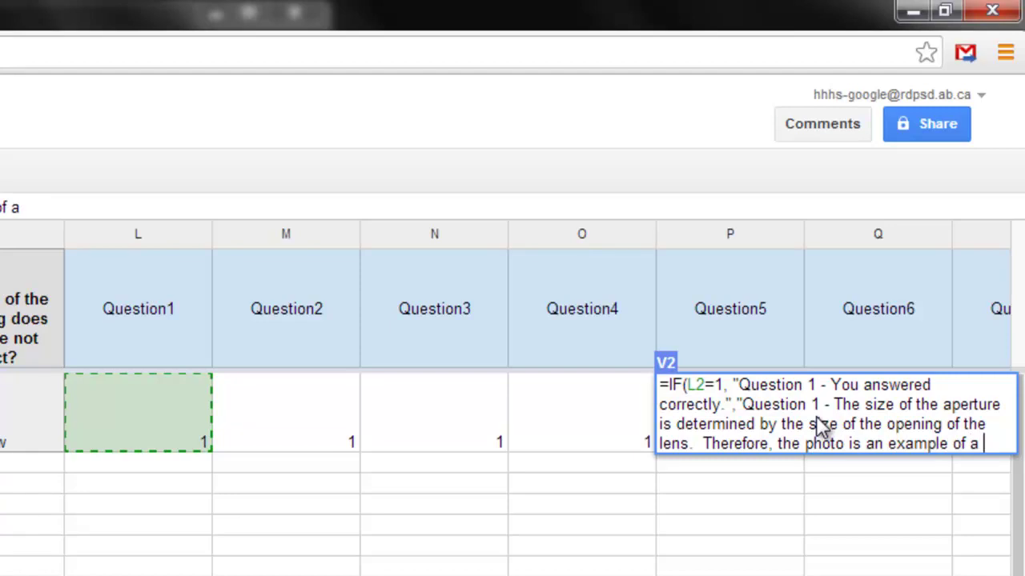
text(small aperture.)
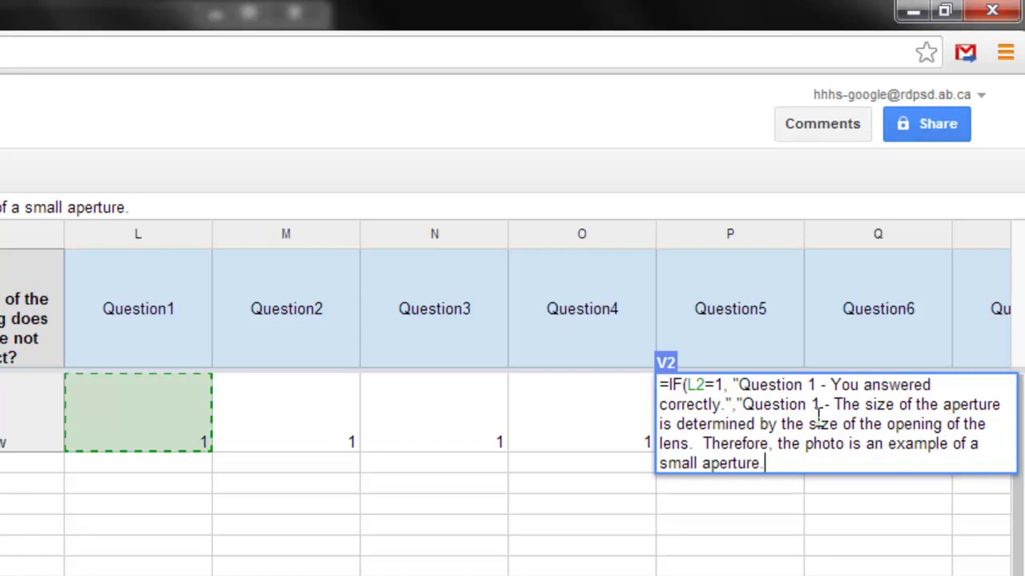
text(")
key(Return)
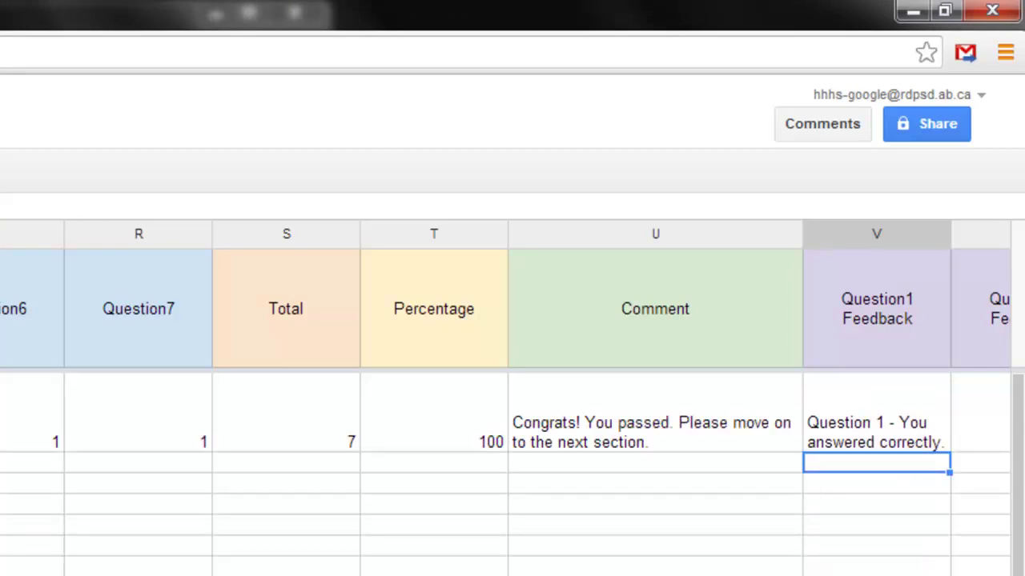
- Look over the Question2 to Question7 Feedback columns and review the completed formula in V2
scroll(512, 400, right, 10)
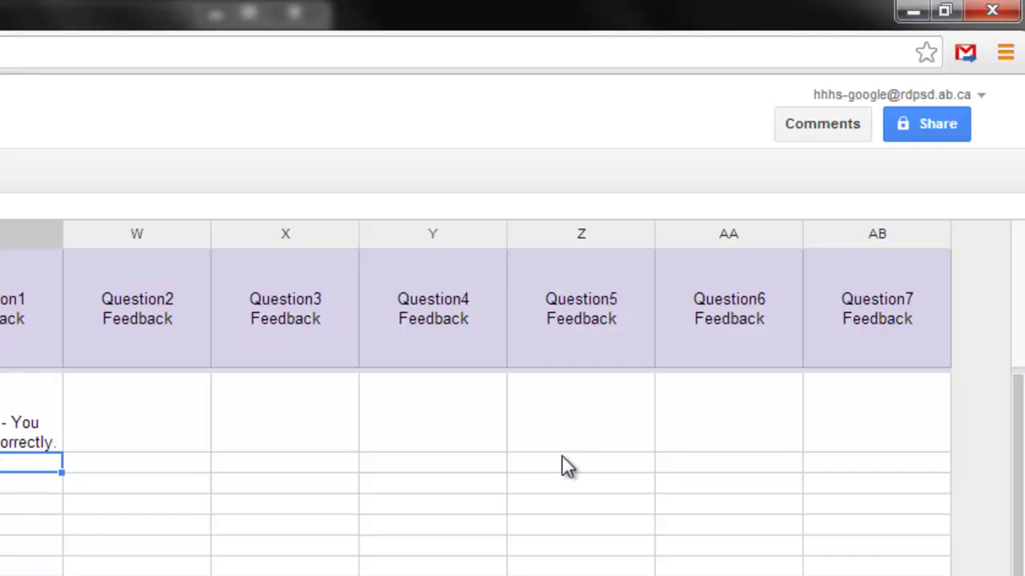
click(24, 412)
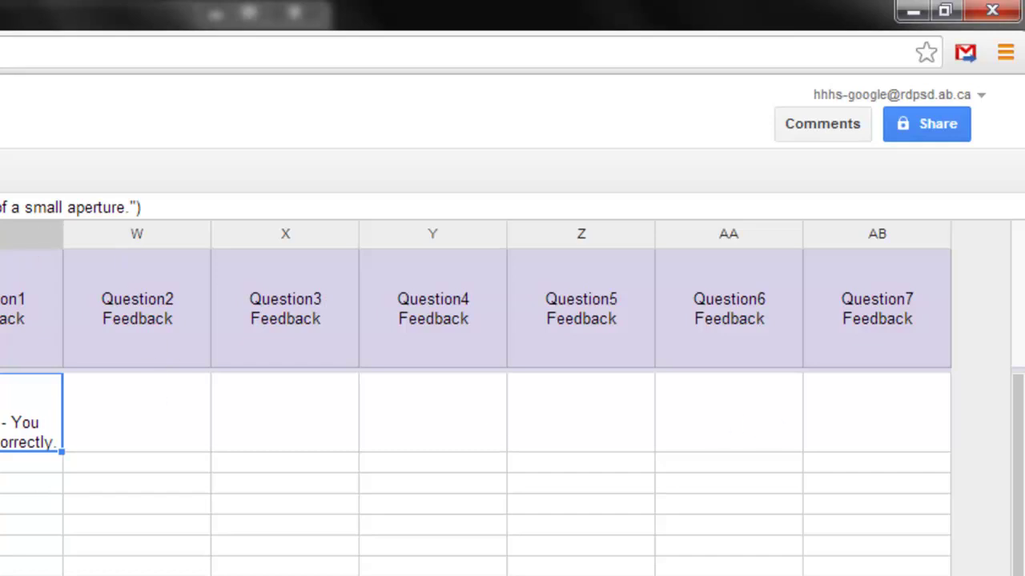
click(726, 575)
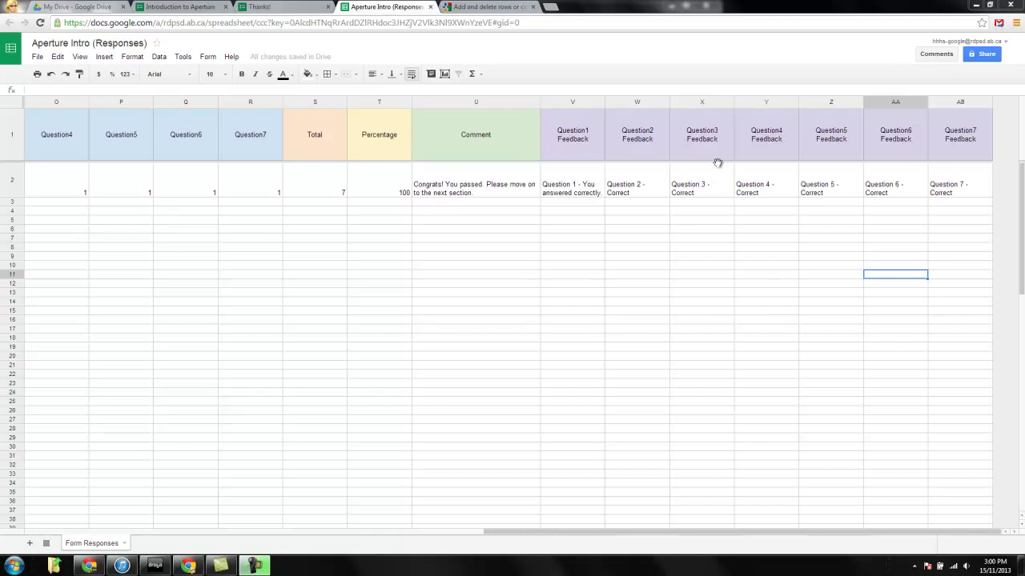
- Examine the Question6 Feedback formula in AA2 and look across the response, grading, total, percentage, comment and feedback columns
click(895, 184)
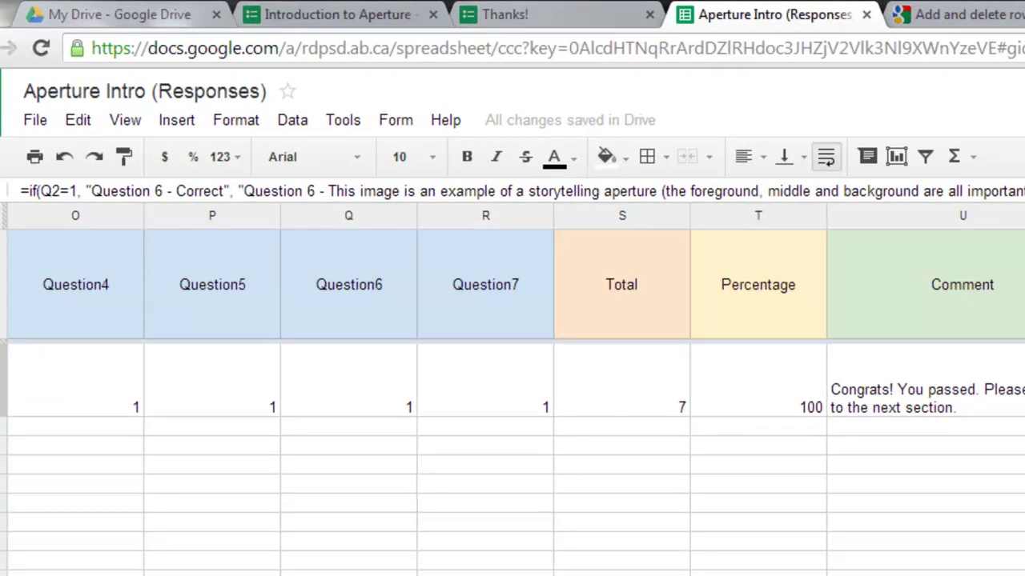
scroll(513, 376, left, 1)
scroll(513, 377, right, 1)
scroll(512, 376, left, 1)
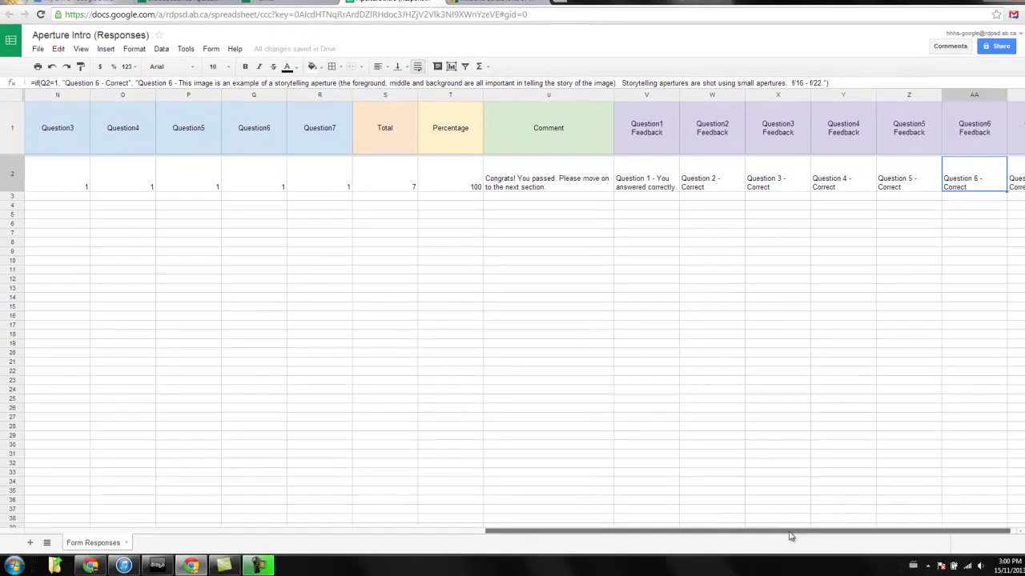
drag(789, 536, 282, 508)
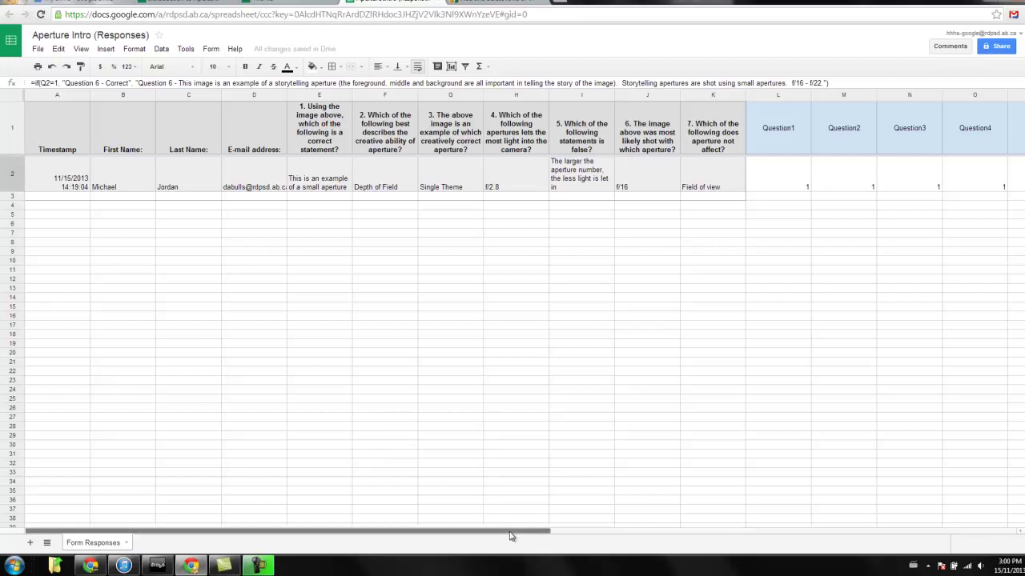
drag(514, 534, 744, 532)
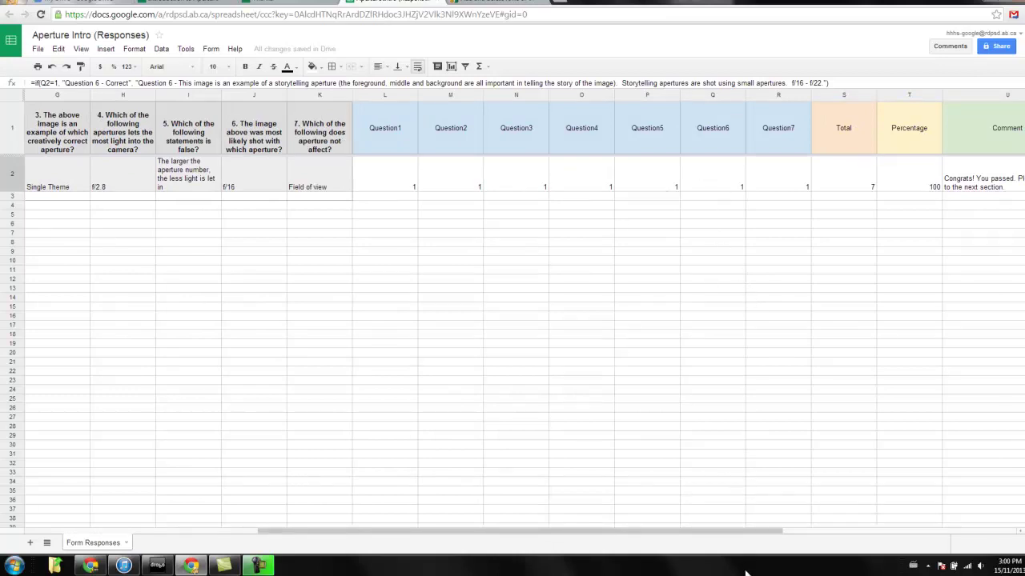
drag(758, 535, 999, 537)
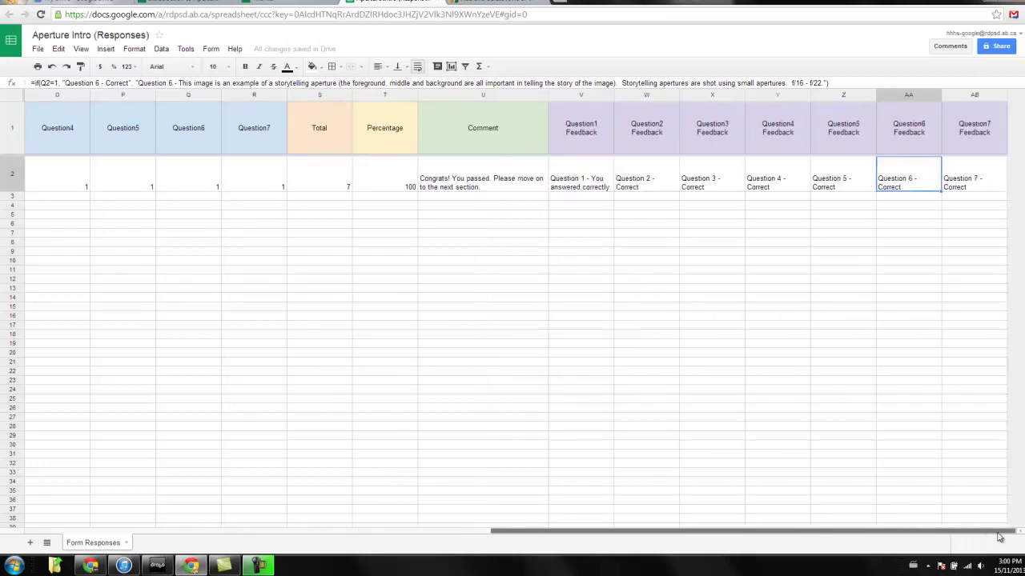